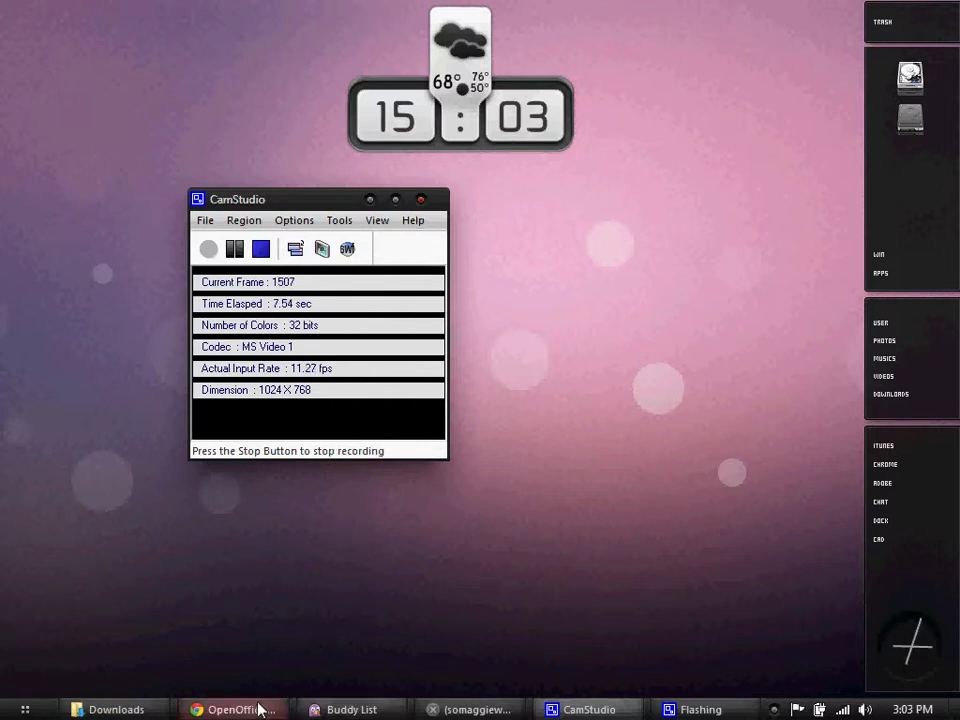
# Step: Open the Pidgin buddy list from the tray, reconnect the chat account, and close the Twitter client
pyautogui.moveTo(251, 710)
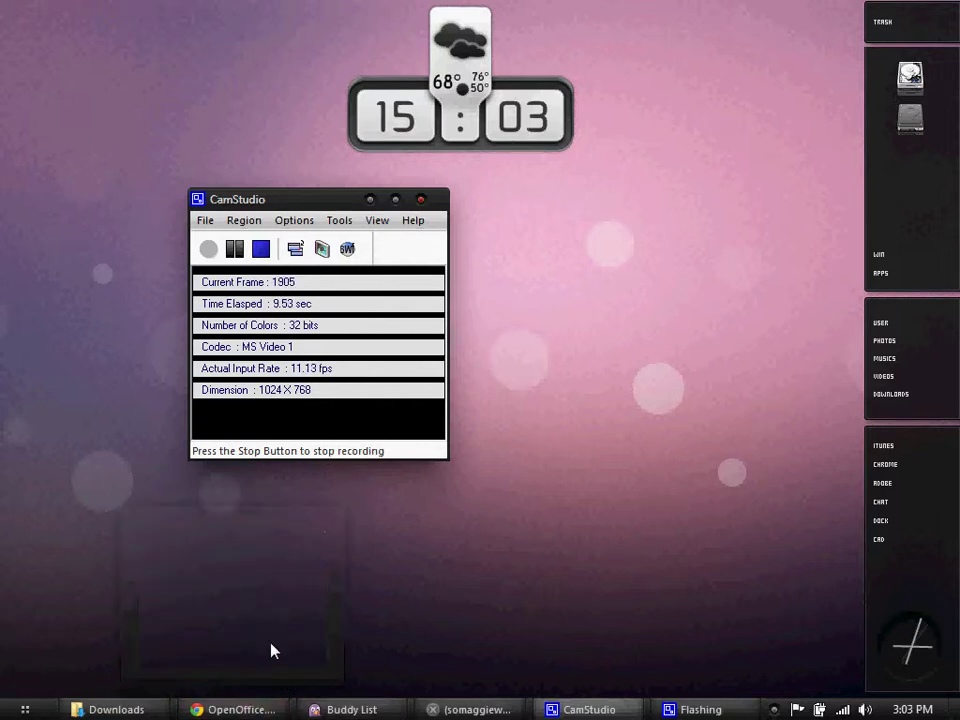
pyautogui.click(773, 709)
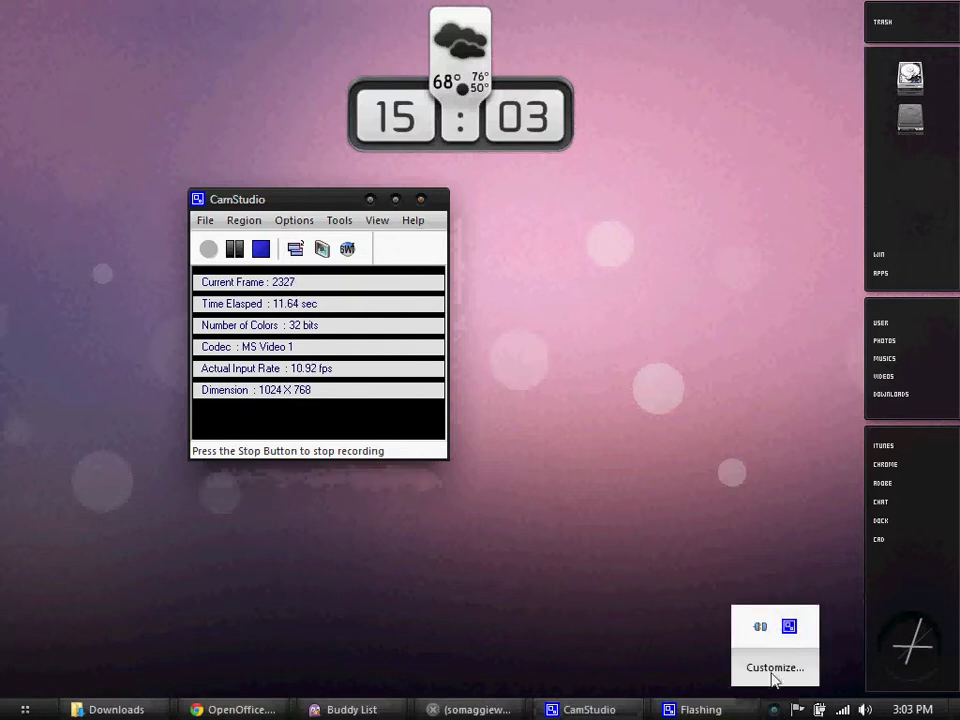
pyautogui.click(759, 628)
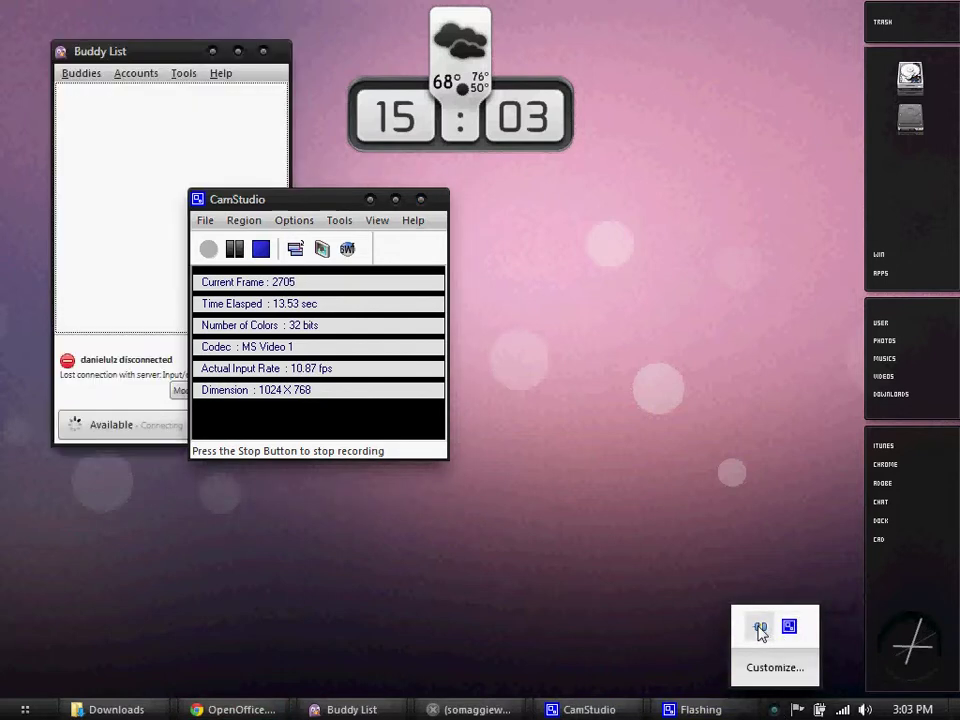
pyautogui.moveTo(188, 52); pyautogui.dragTo(676, 142)
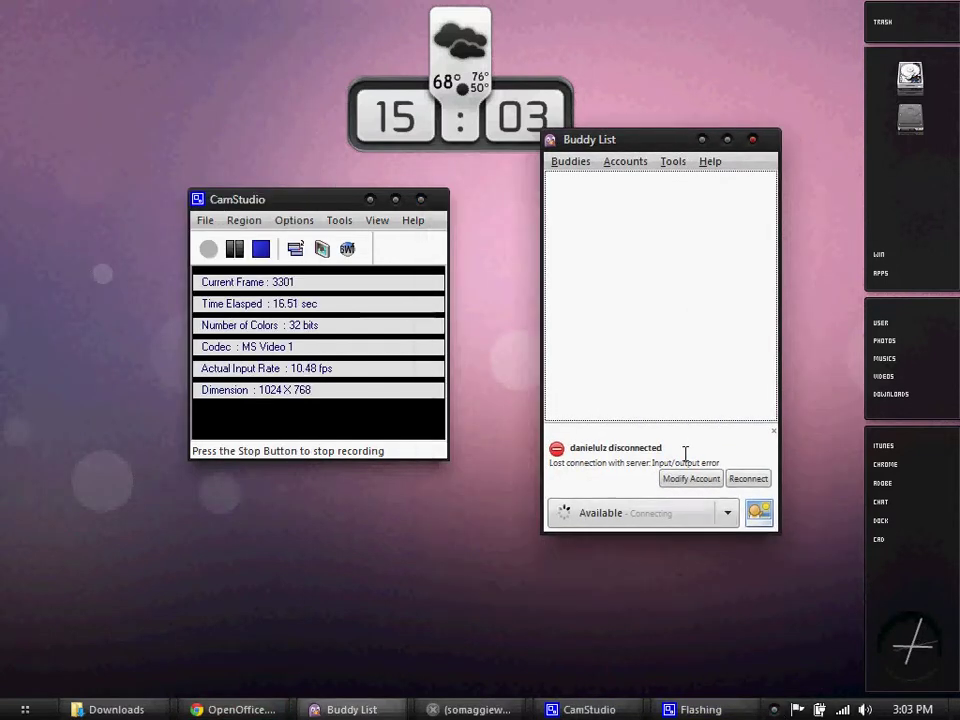
pyautogui.click(750, 480)
pyautogui.click(701, 140)
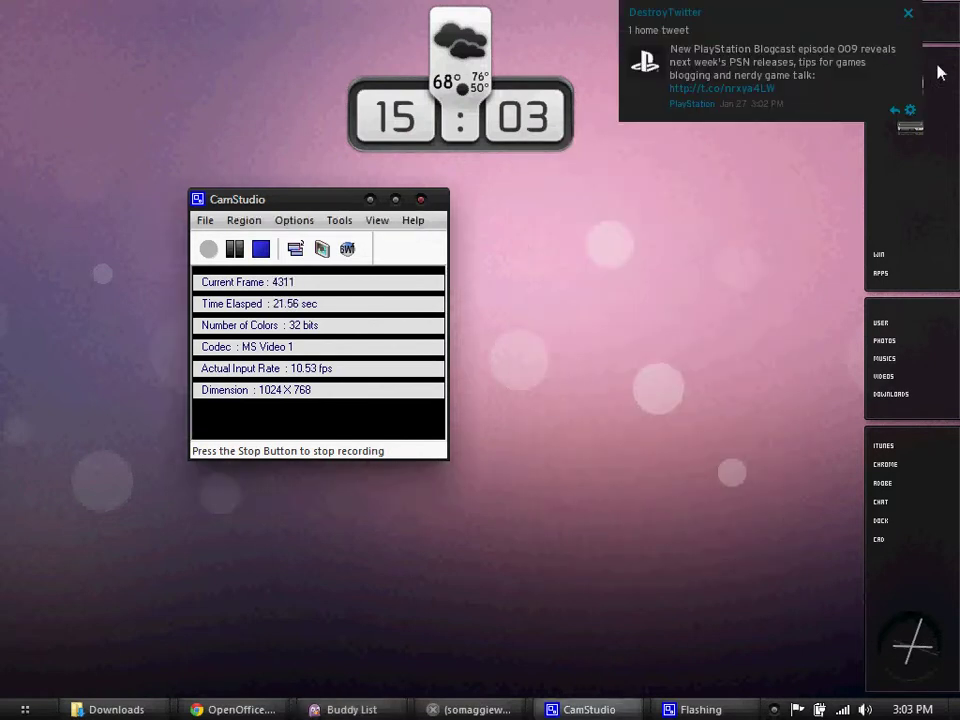
pyautogui.click(821, 86)
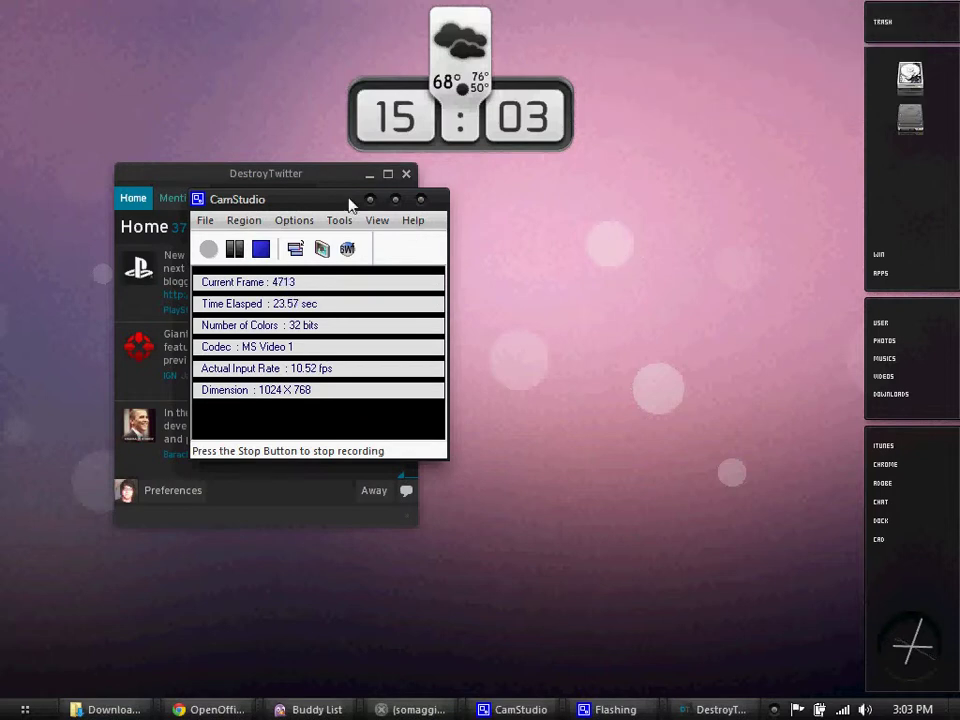
pyautogui.click(406, 174)
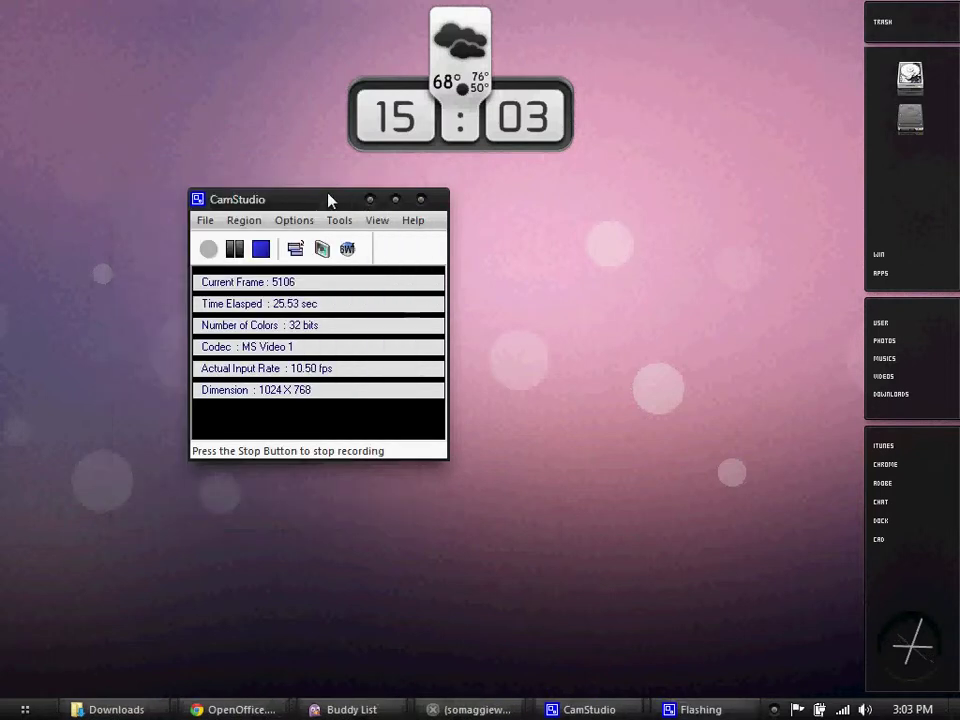
pyautogui.moveTo(328, 199); pyautogui.dragTo(281, 202)
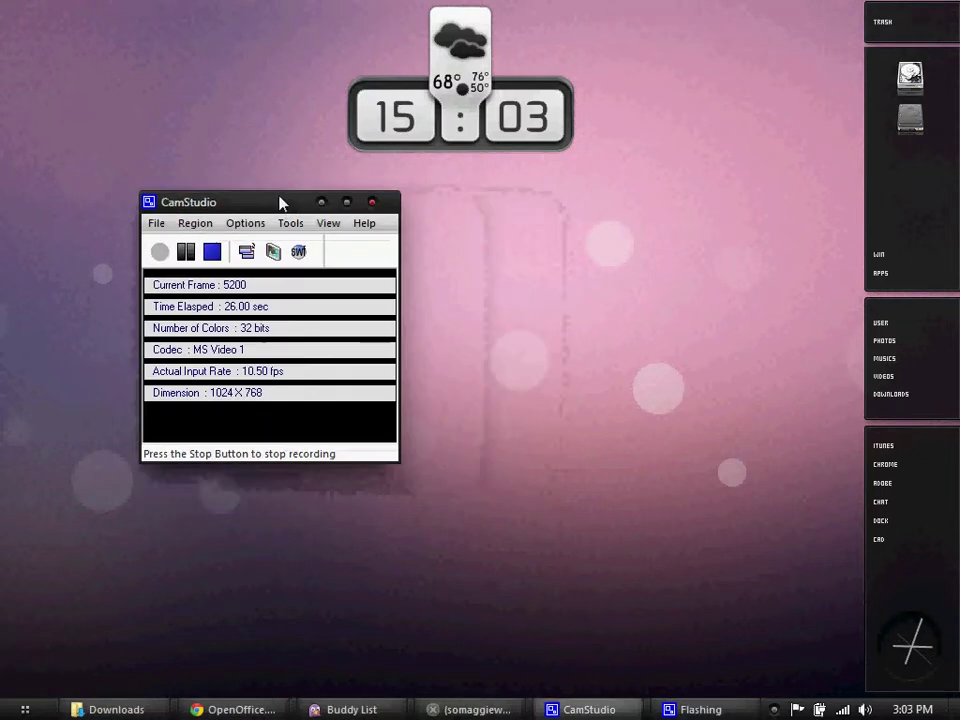
# Step: Search the OpenOffice dictionaries page in Chrome for 'english'
pyautogui.click(237, 710)
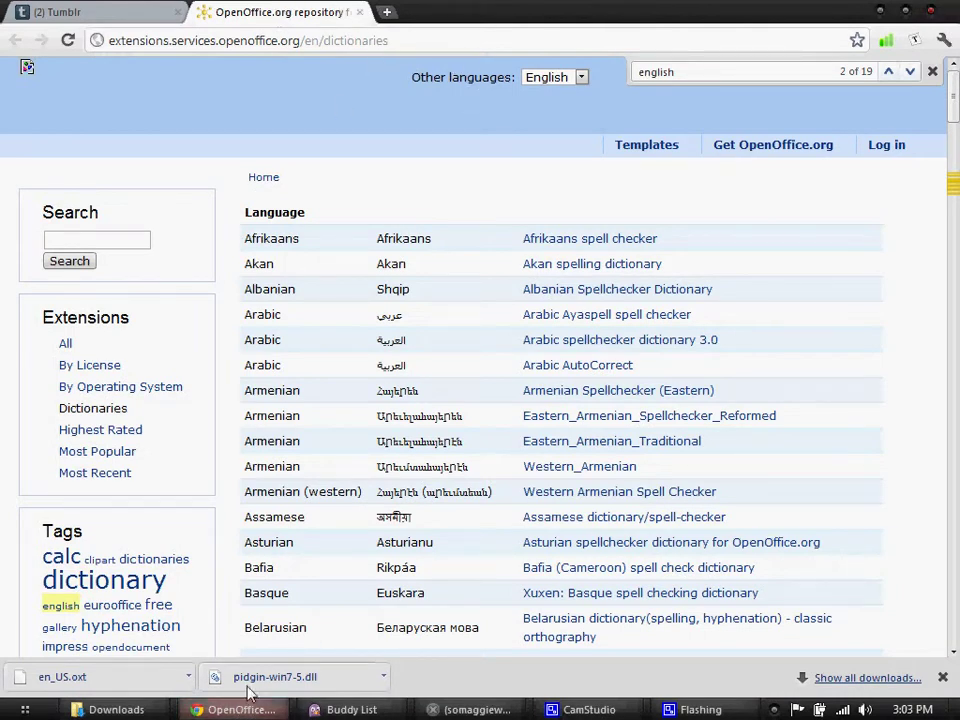
pyautogui.click(406, 46)
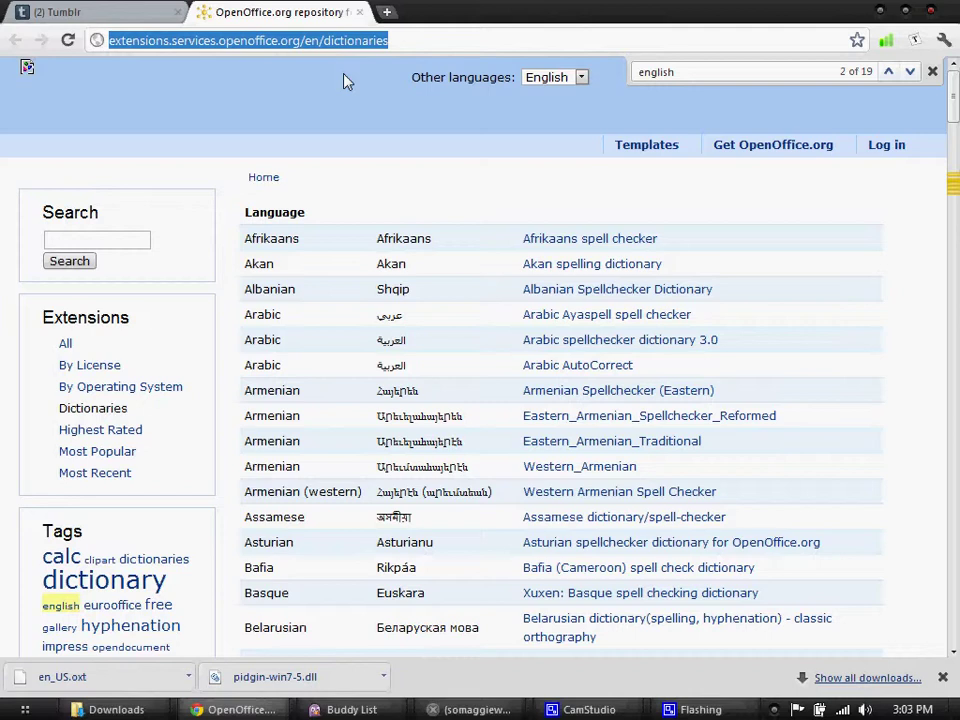
pyautogui.click(375, 154)
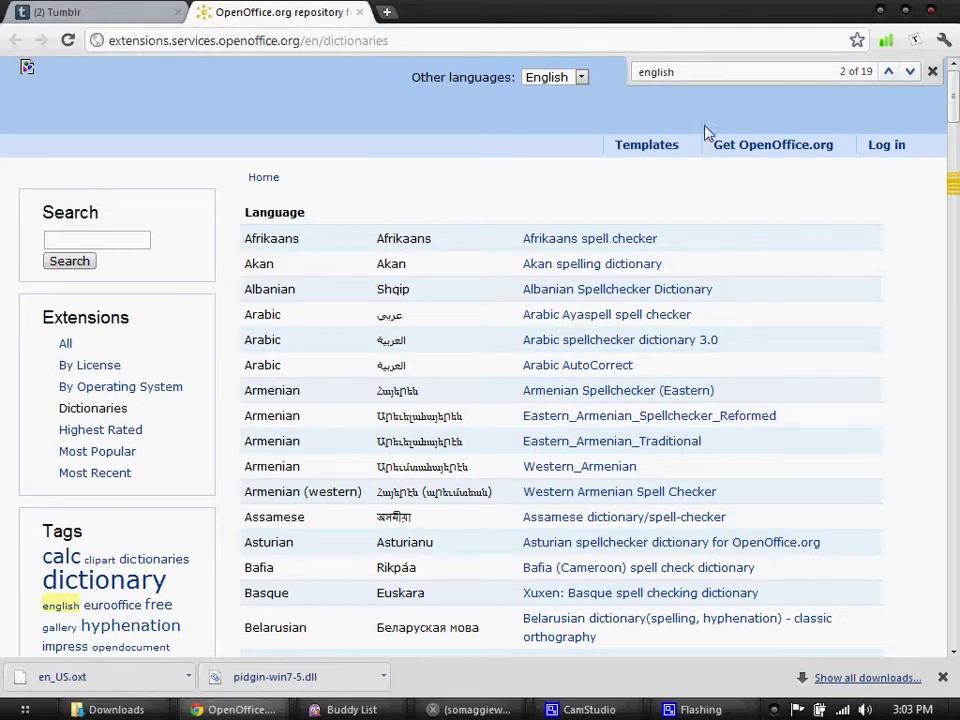
pyautogui.click(932, 74)
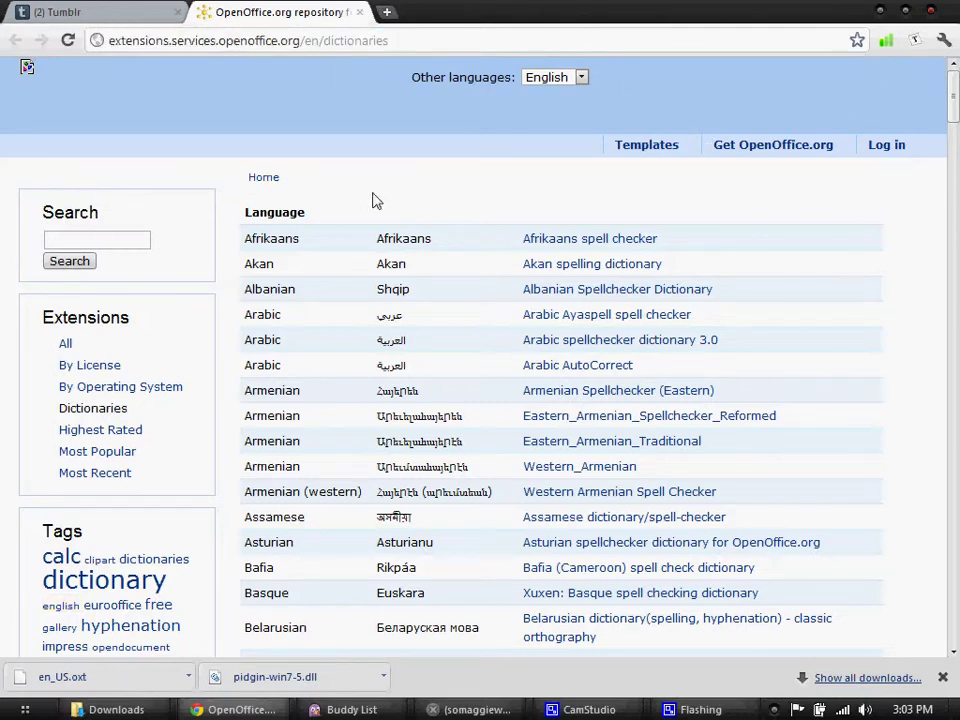
pyautogui.hotkey('ctrl', 'f')
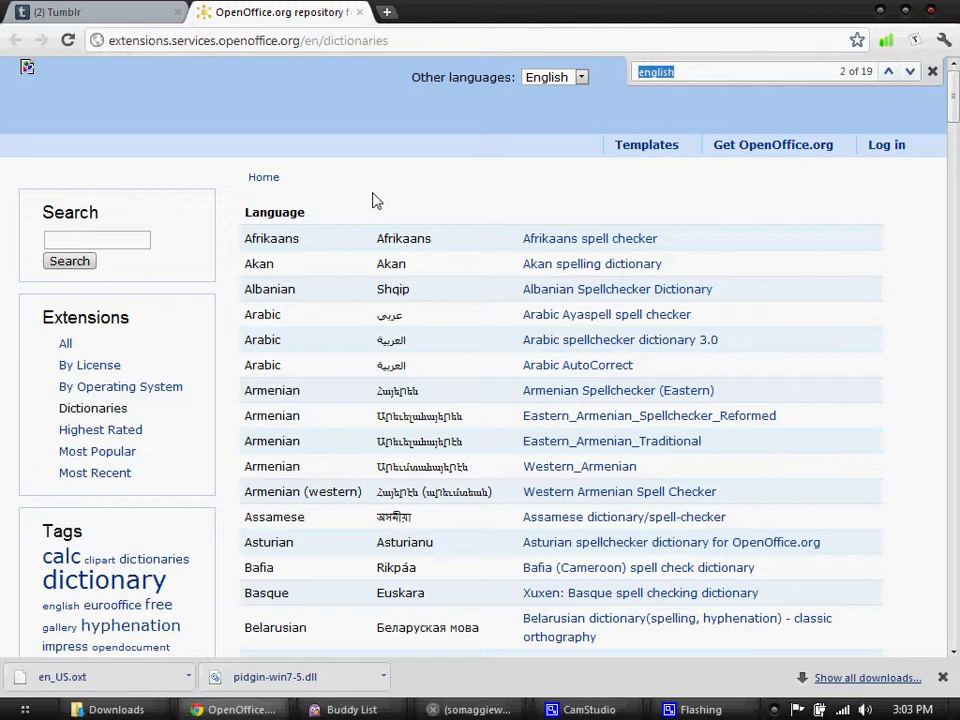
pyautogui.write('egli')
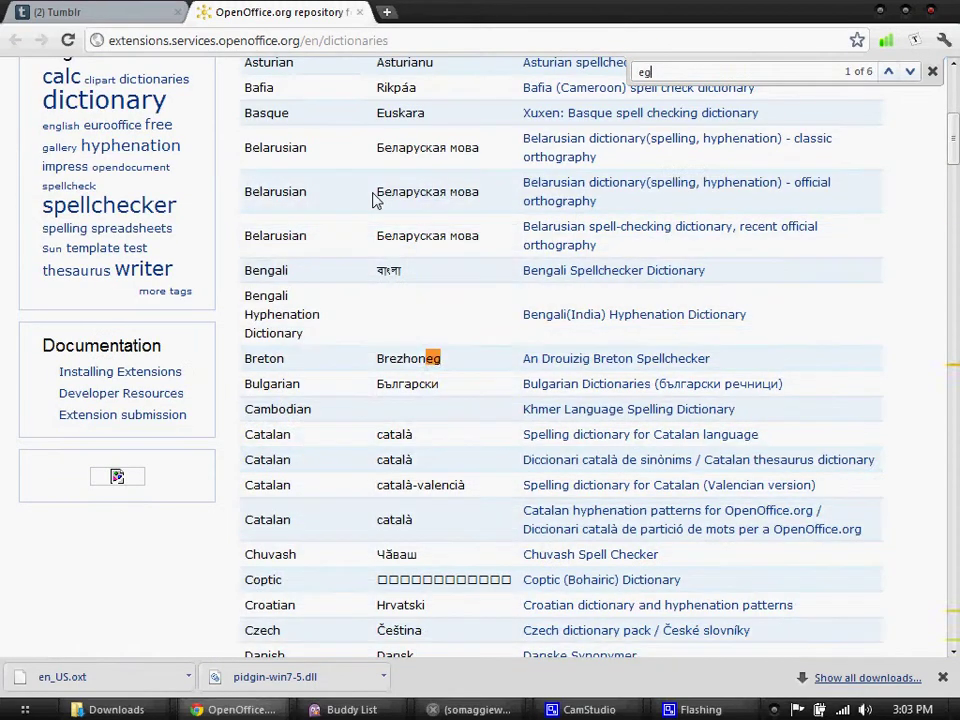
pyautogui.press('BackSpace')
pyautogui.press('BackSpace')
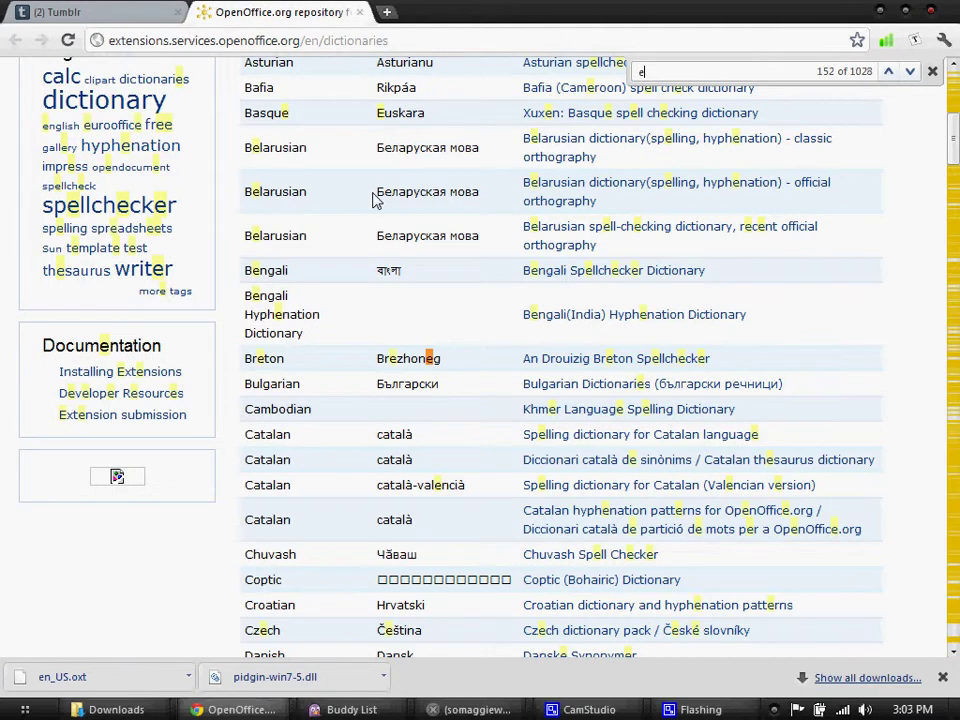
pyautogui.write('nglish')
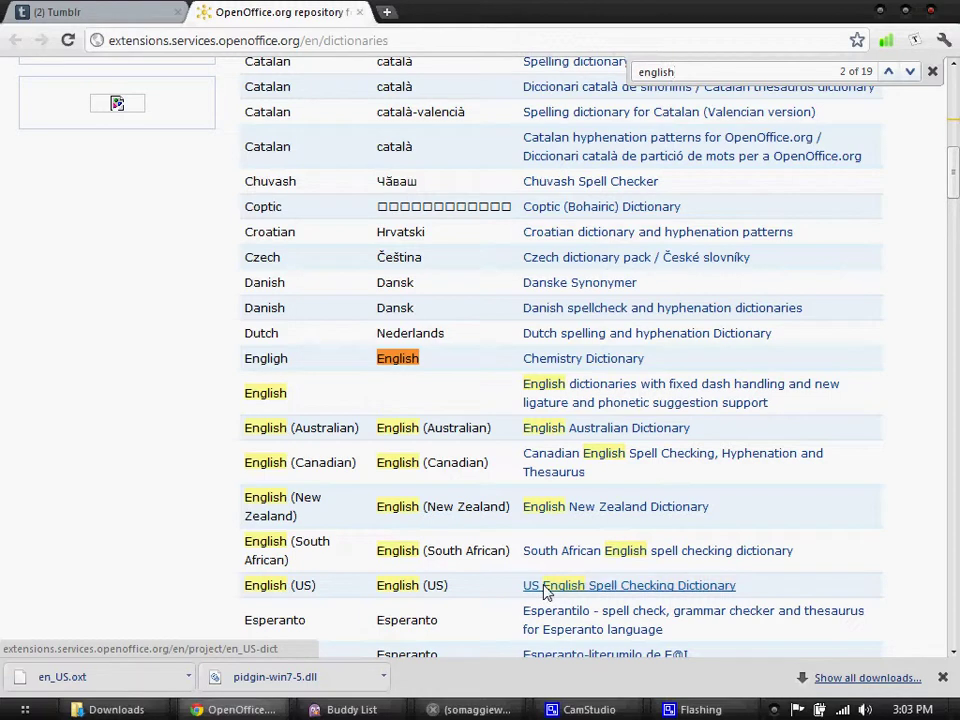
# Step: Open the US English Spell Checking Dictionary in a new tab and download it as en_US.oxt
pyautogui.middleClick(545, 592)
pyautogui.click(455, 14)
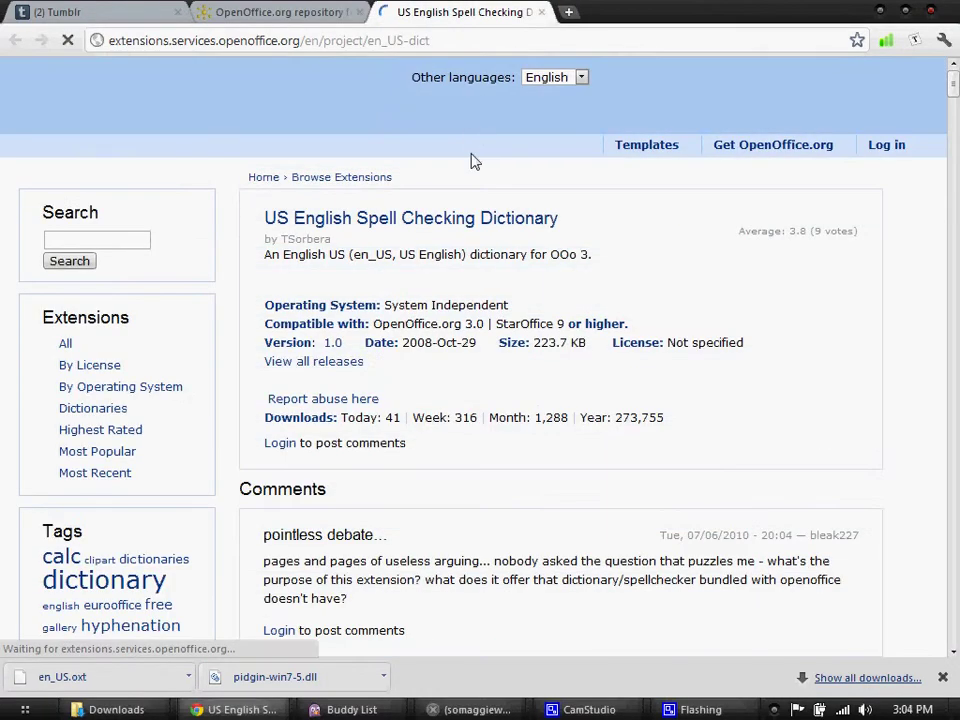
pyautogui.click(295, 288)
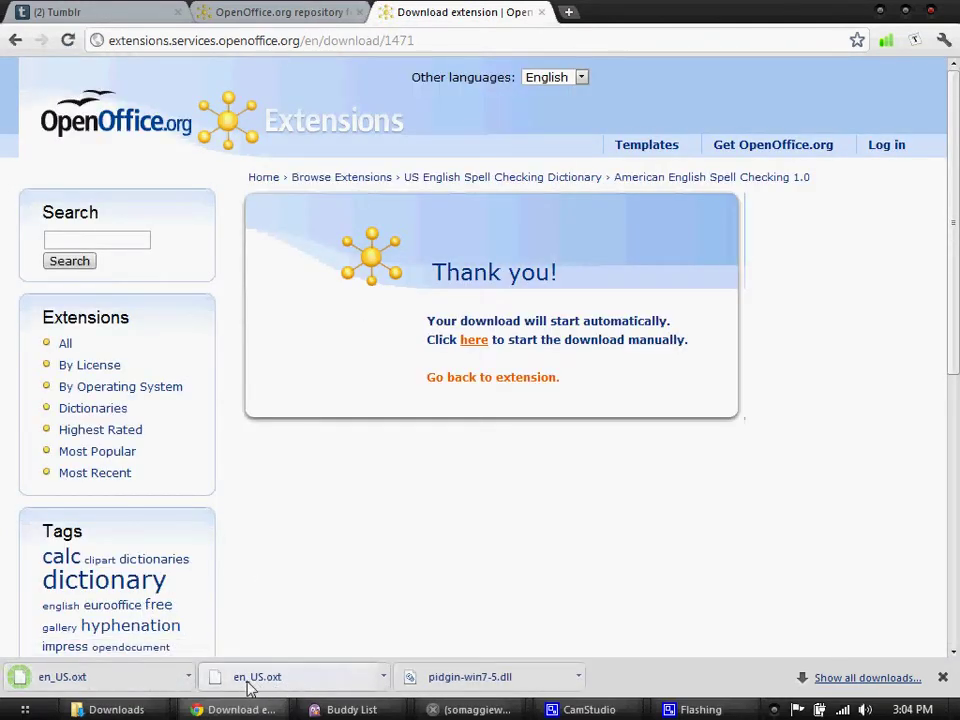
pyautogui.click(384, 678)
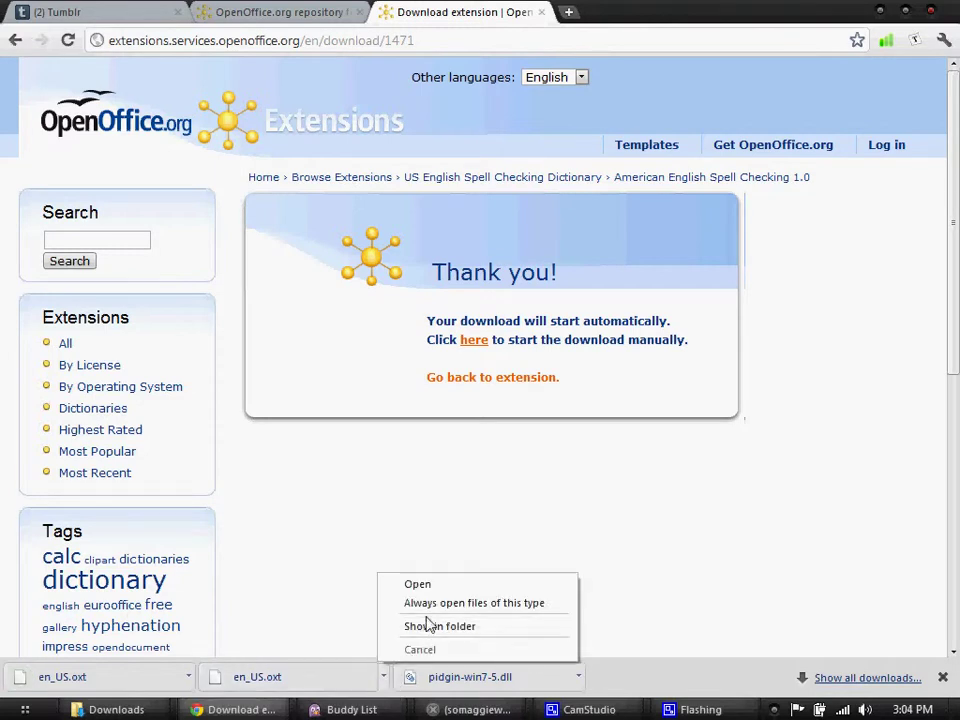
# Step: Show the downloaded en_US.oxt in the Downloads folder and bring up its context menu
pyautogui.click(431, 628)
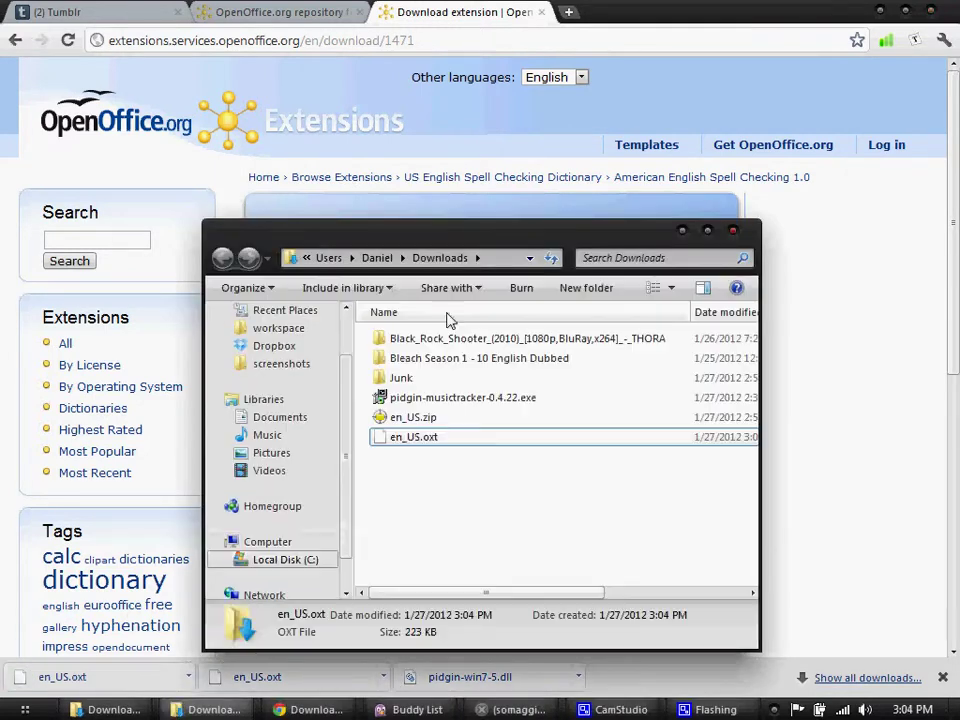
pyautogui.click(418, 489)
pyautogui.click(425, 440)
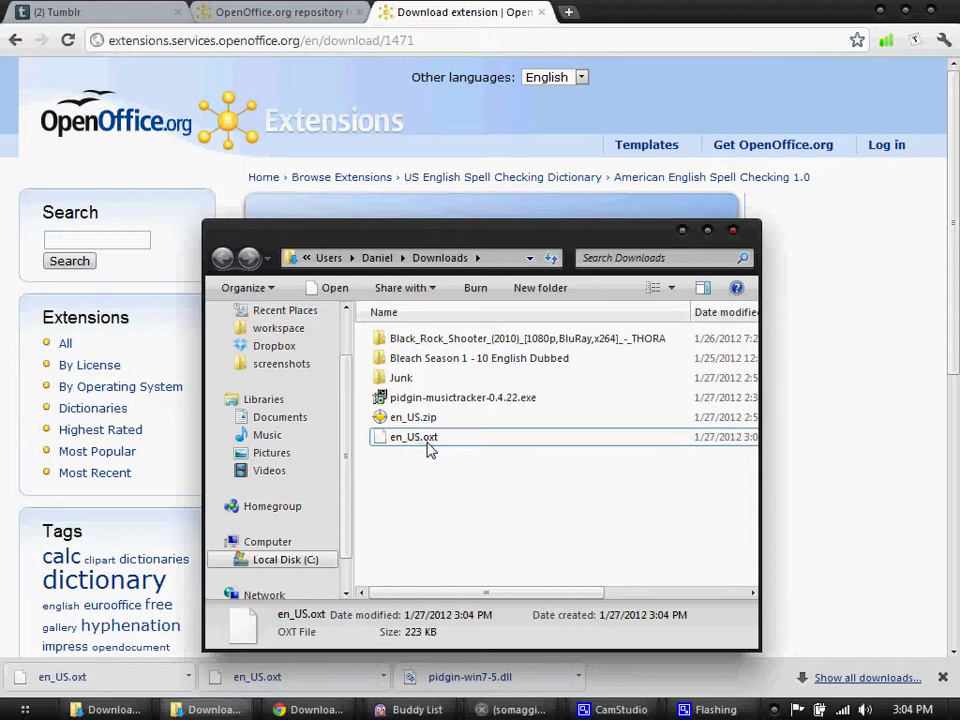
pyautogui.rightClick(438, 432)
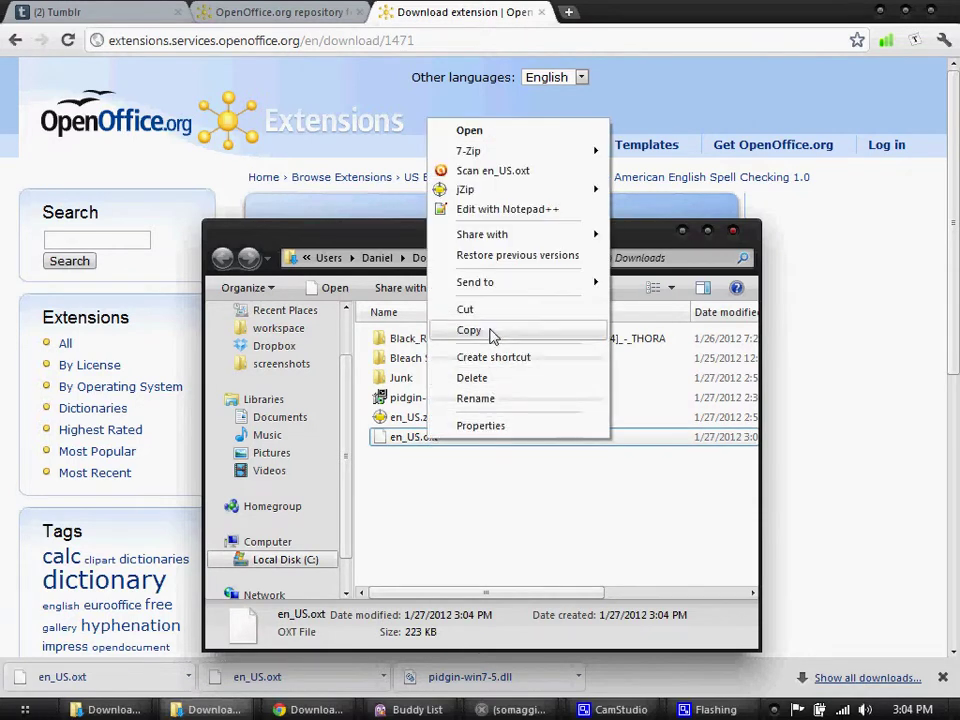
pyautogui.click(457, 493)
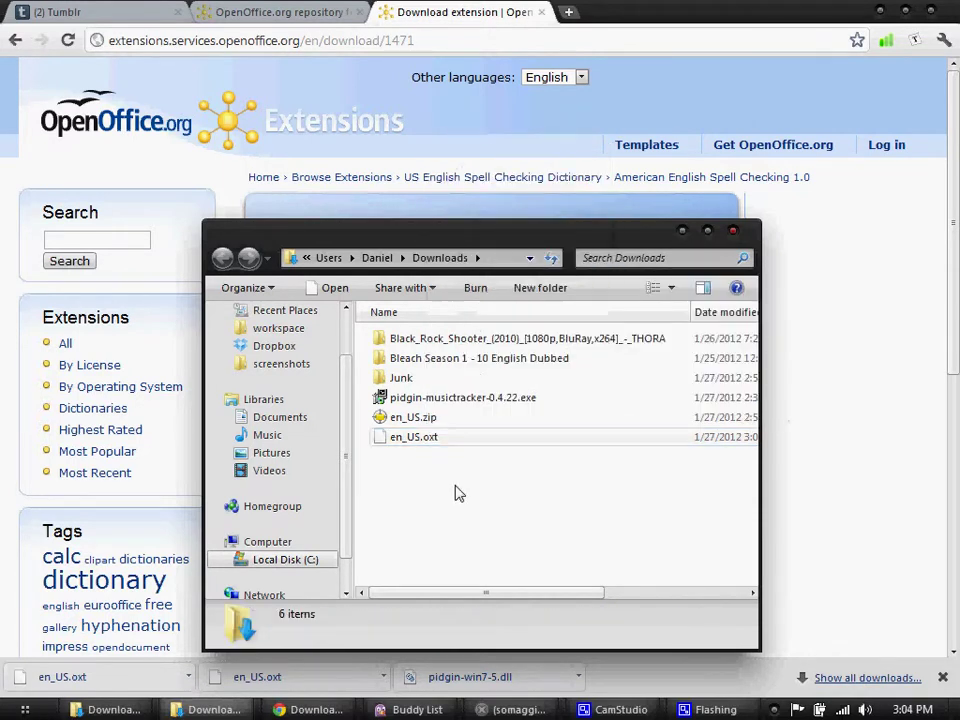
pyautogui.click(428, 437)
pyautogui.rightClick(429, 435)
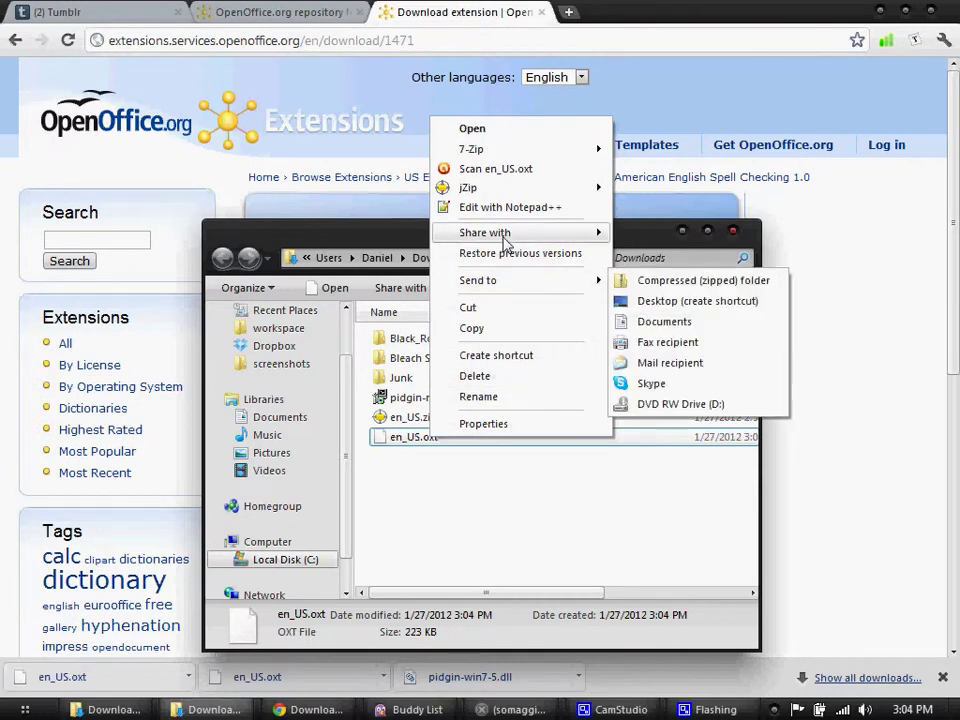
# Step: Rename en_US.oxt with a .zip extension, accepting both prompts, giving en_US (2).zip
pyautogui.moveTo(525, 246)
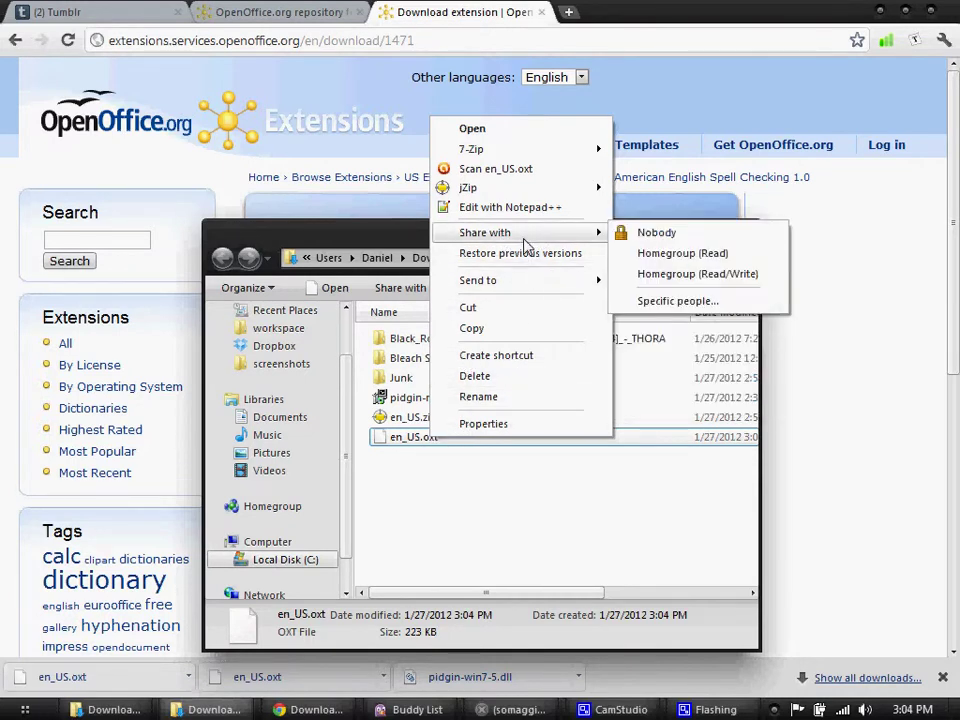
pyautogui.moveTo(518, 286)
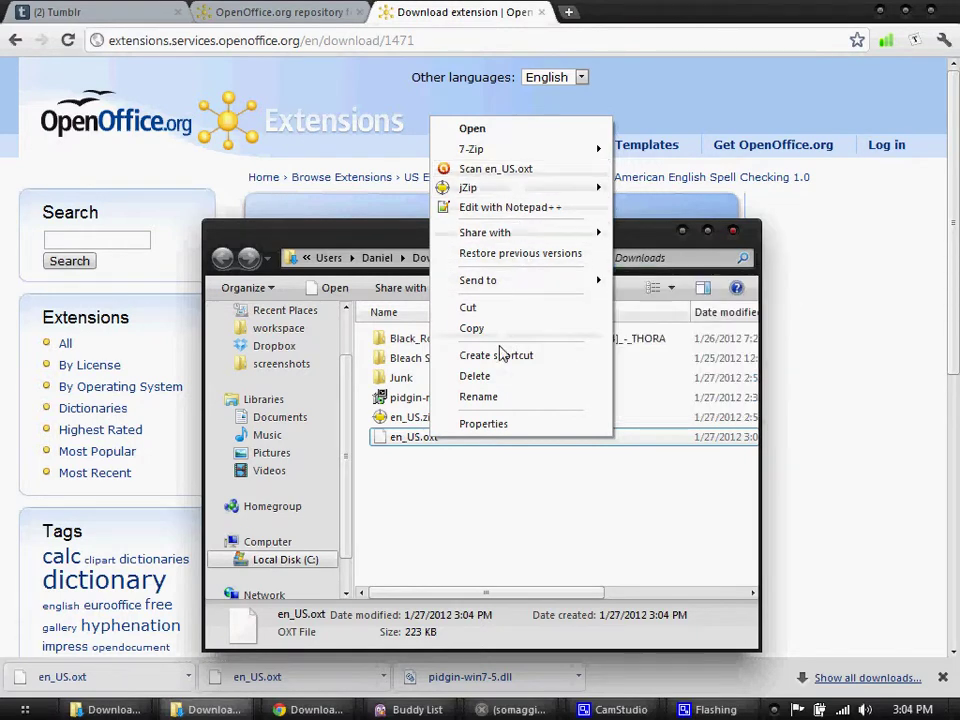
pyautogui.click(491, 398)
pyautogui.moveTo(452, 441); pyautogui.dragTo(425, 445)
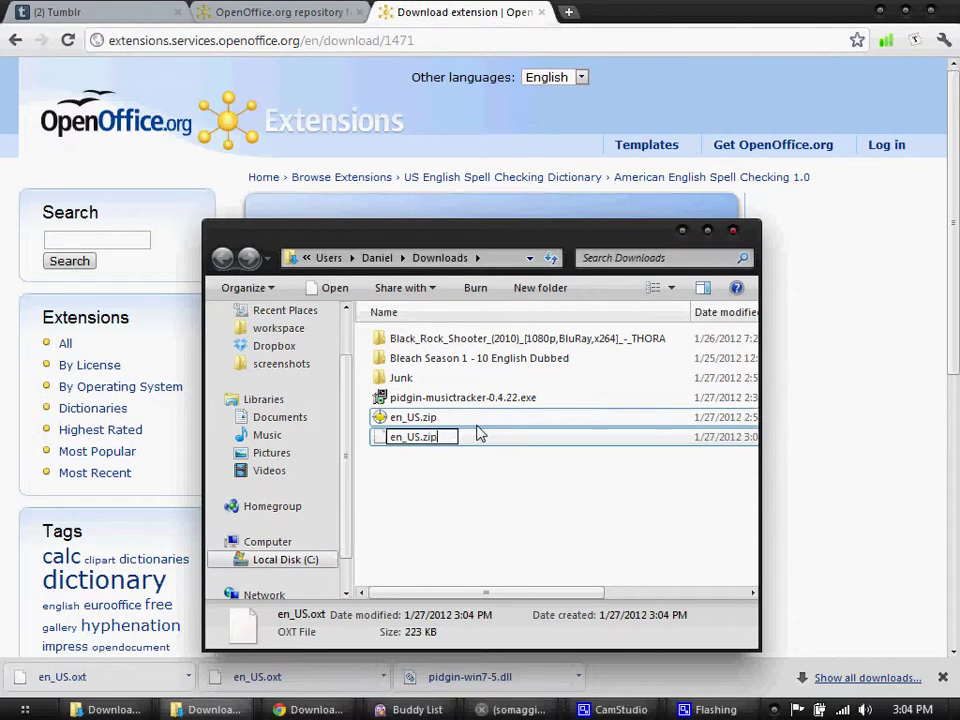
pyautogui.press('Return')
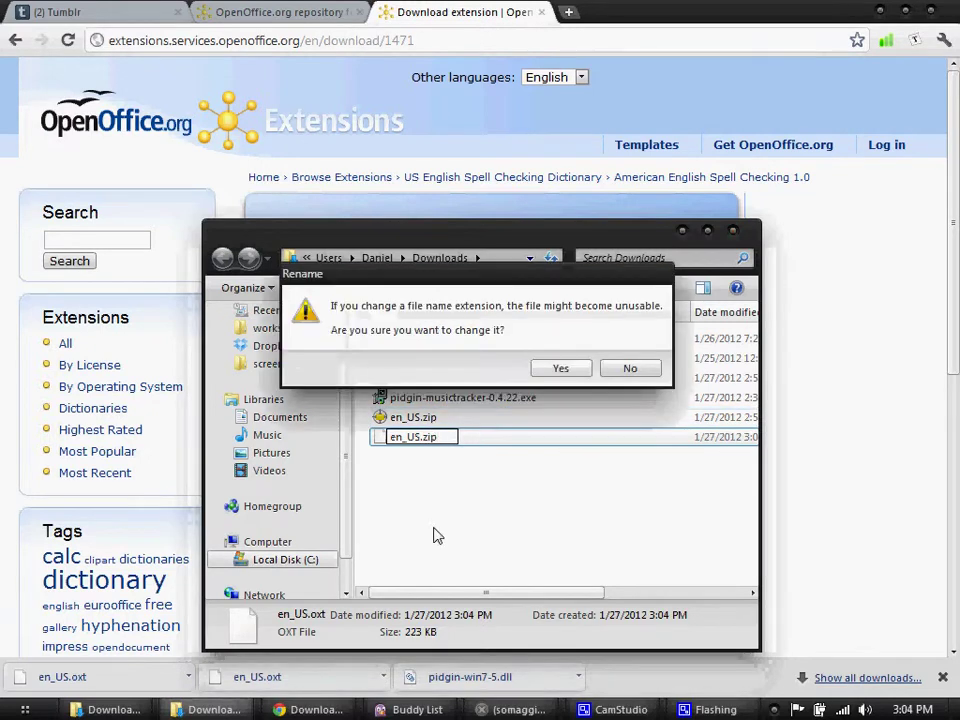
pyautogui.click(561, 369)
pyautogui.click(530, 495)
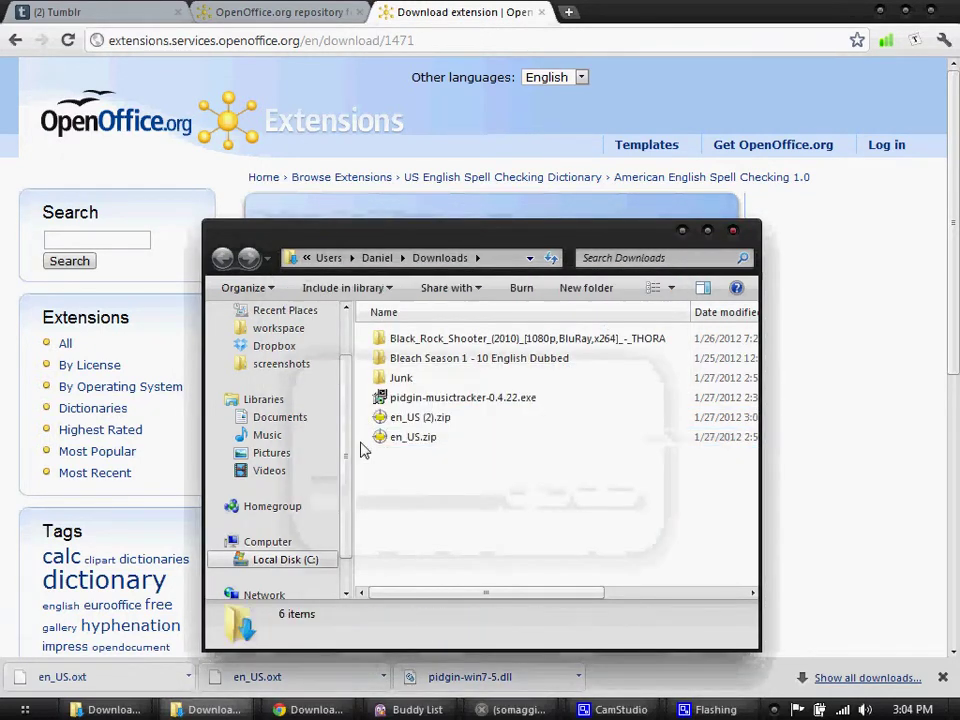
# Step: Select the en_US.zip archive in the Downloads list
pyautogui.click(425, 444)
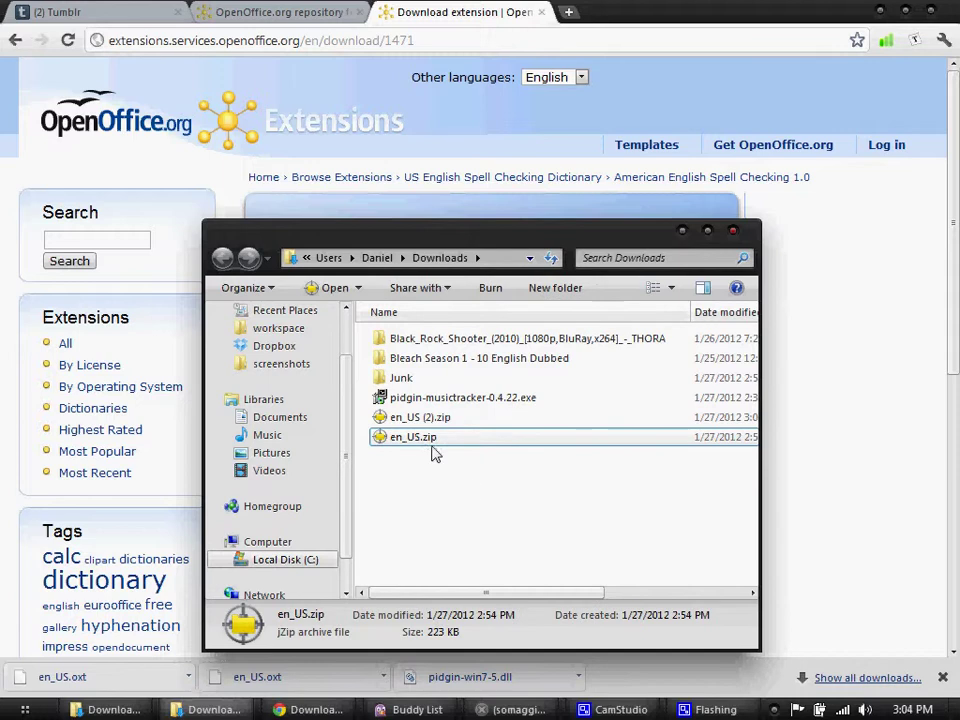
pyautogui.press('Up')
pyautogui.click(408, 442)
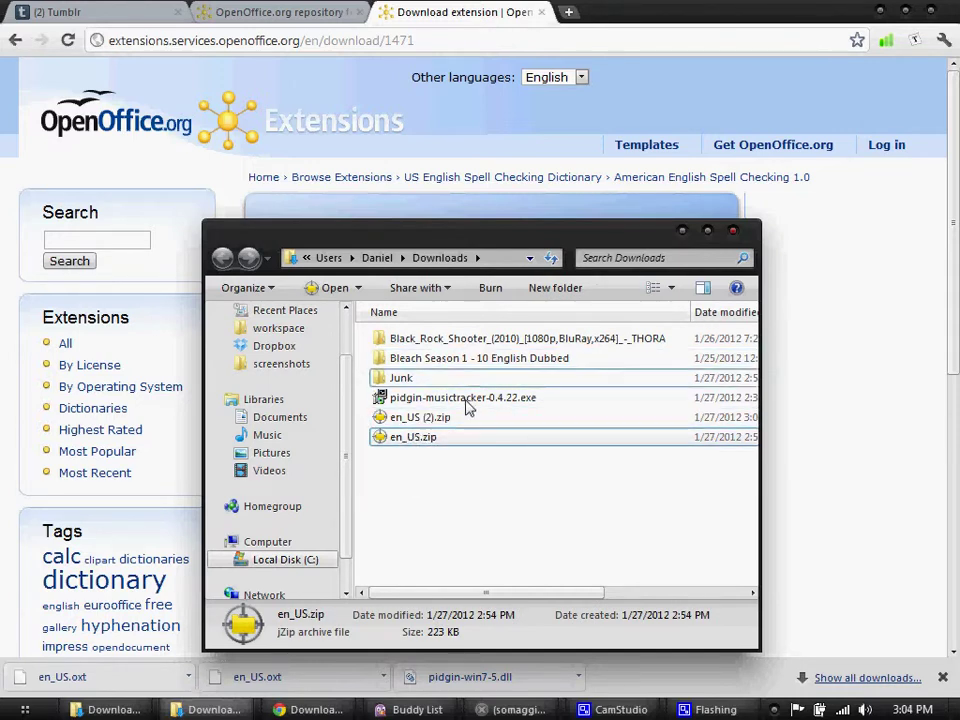
# Step: Open en_US.zip in jZip and select the en_US.aff and en_US.dic files
pyautogui.doubleClick(403, 437)
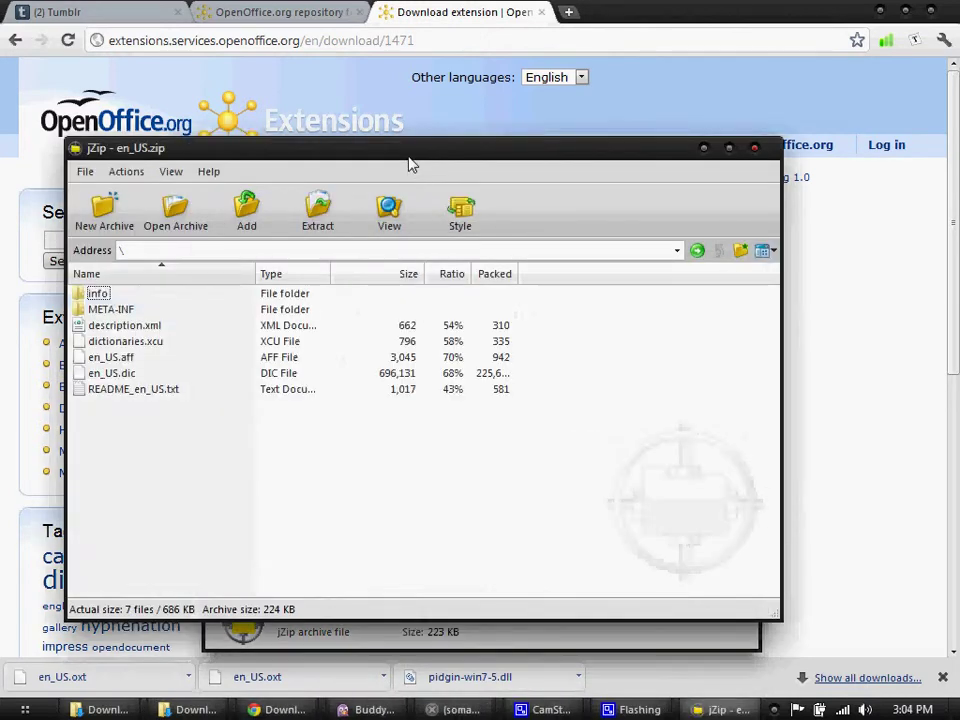
pyautogui.moveTo(415, 151); pyautogui.dragTo(833, 168)
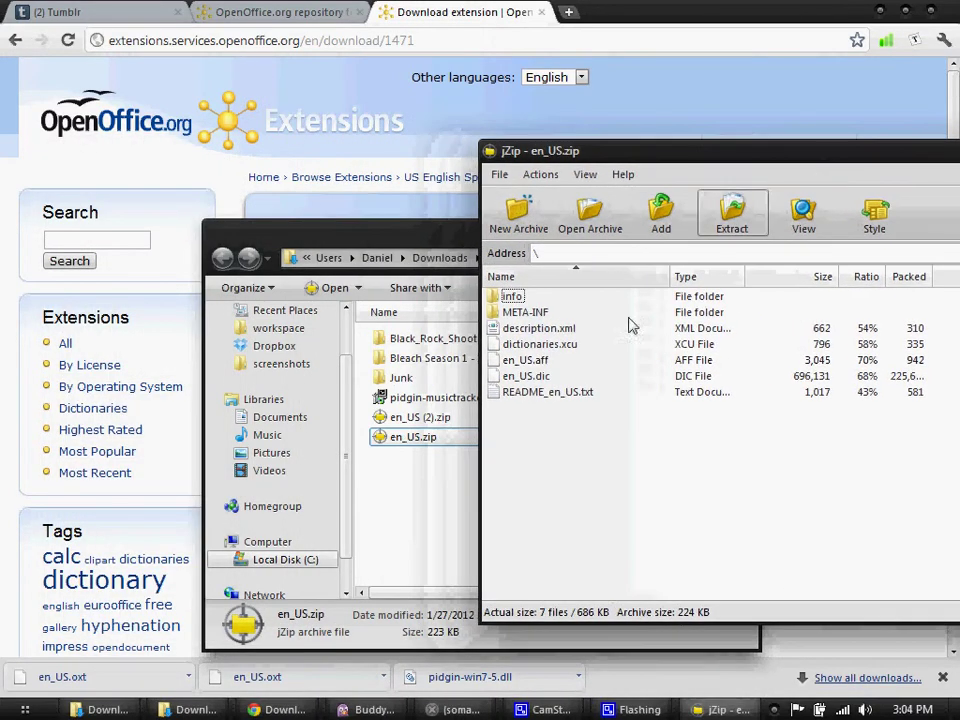
pyautogui.click(536, 362)
pyautogui.keyDown('shift'); pyautogui.click(561, 379); pyautogui.keyUp('shift')
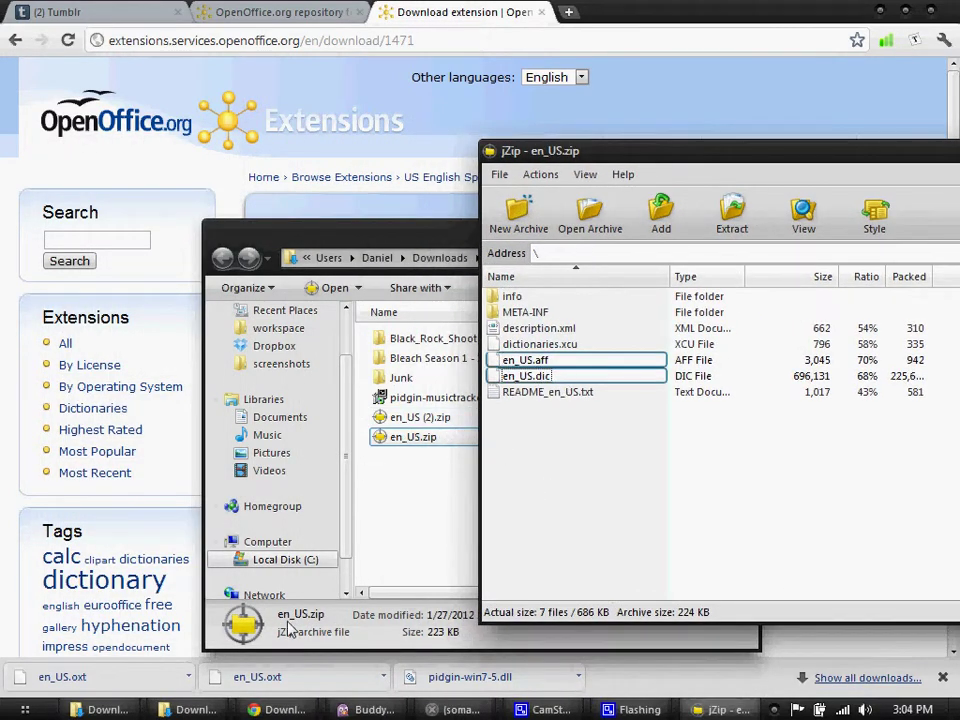
pyautogui.press('super')
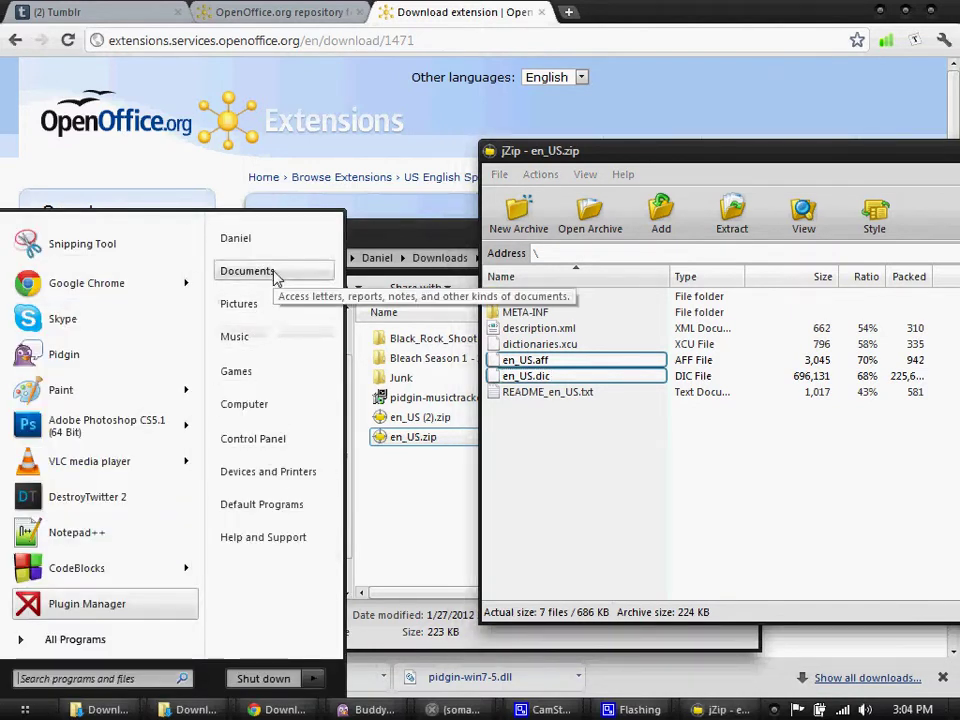
# Step: Browse Explorer to the C:\Program Files (x86)\Pidgin folder
pyautogui.click(269, 413)
pyautogui.doubleClick(470, 373)
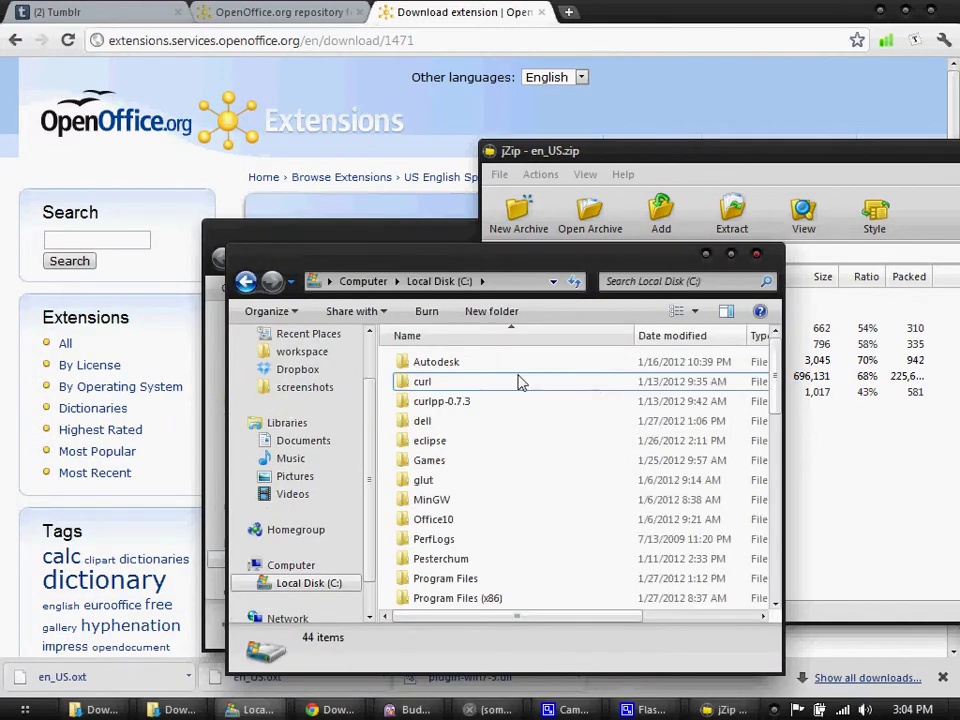
pyautogui.scroll(-5, 473, 421)
pyautogui.scroll(2, 472, 440)
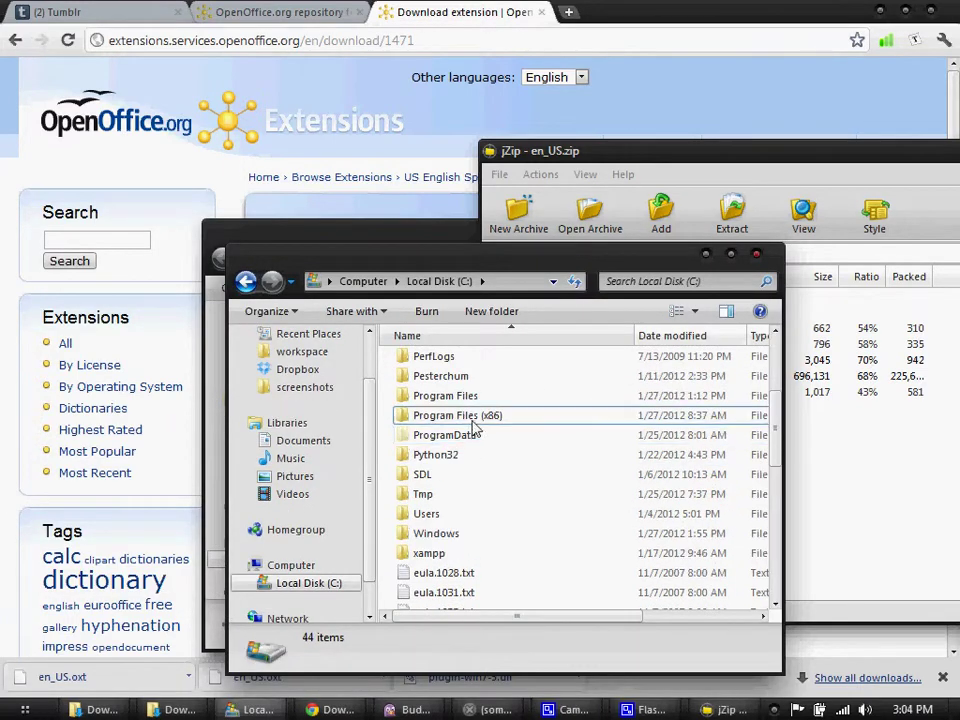
pyautogui.doubleClick(472, 418)
pyautogui.click(470, 421)
pyautogui.scroll(-7, 458, 460)
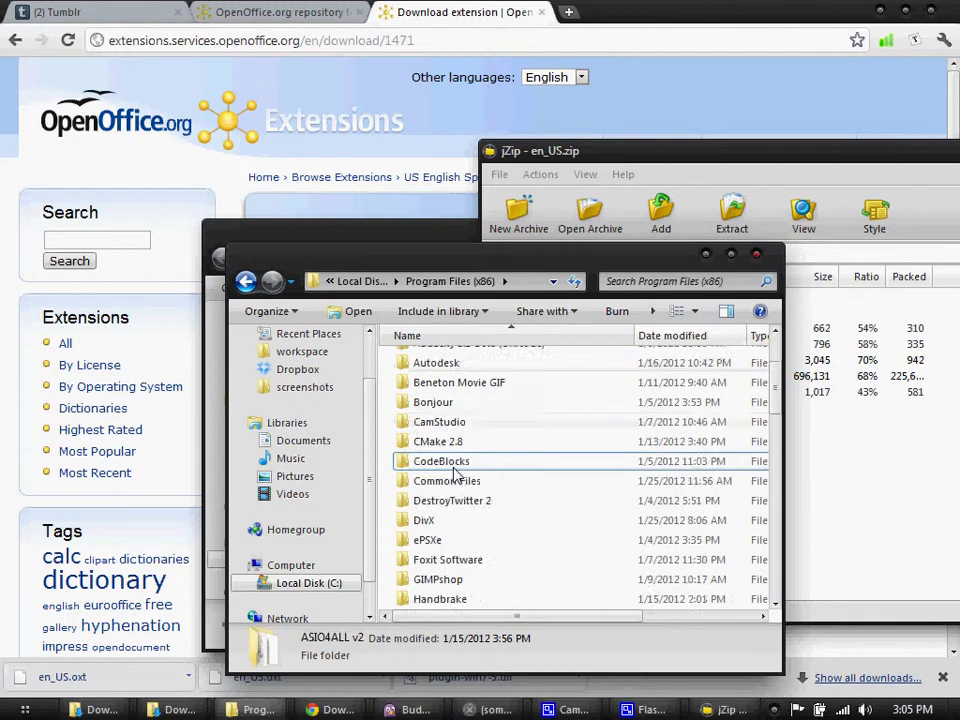
pyautogui.scroll(-5, 470, 460)
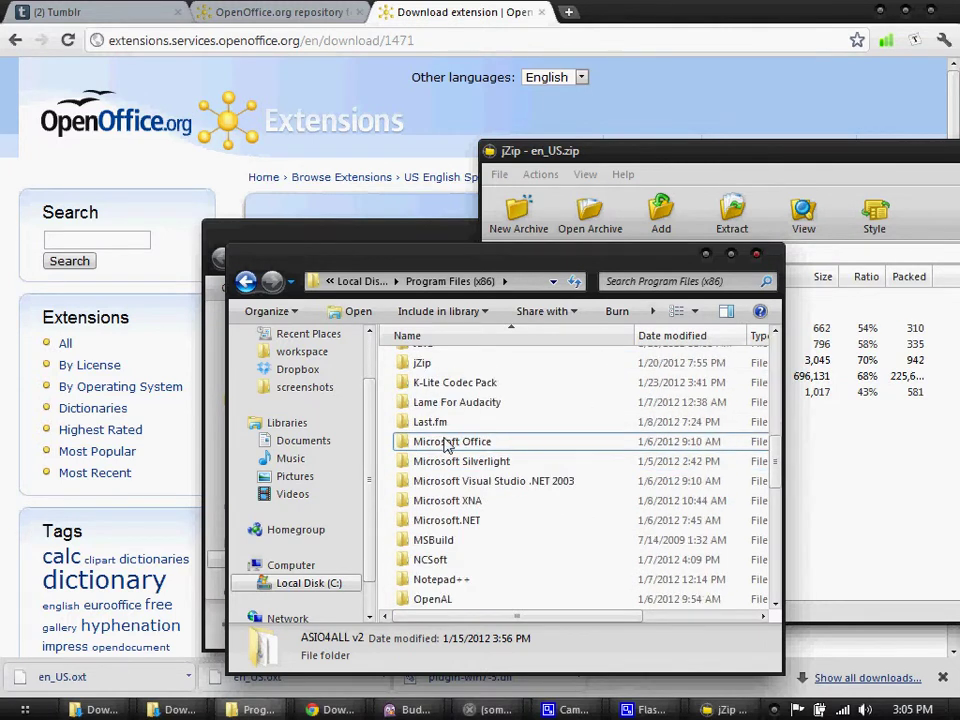
pyautogui.scroll(4, 461, 470)
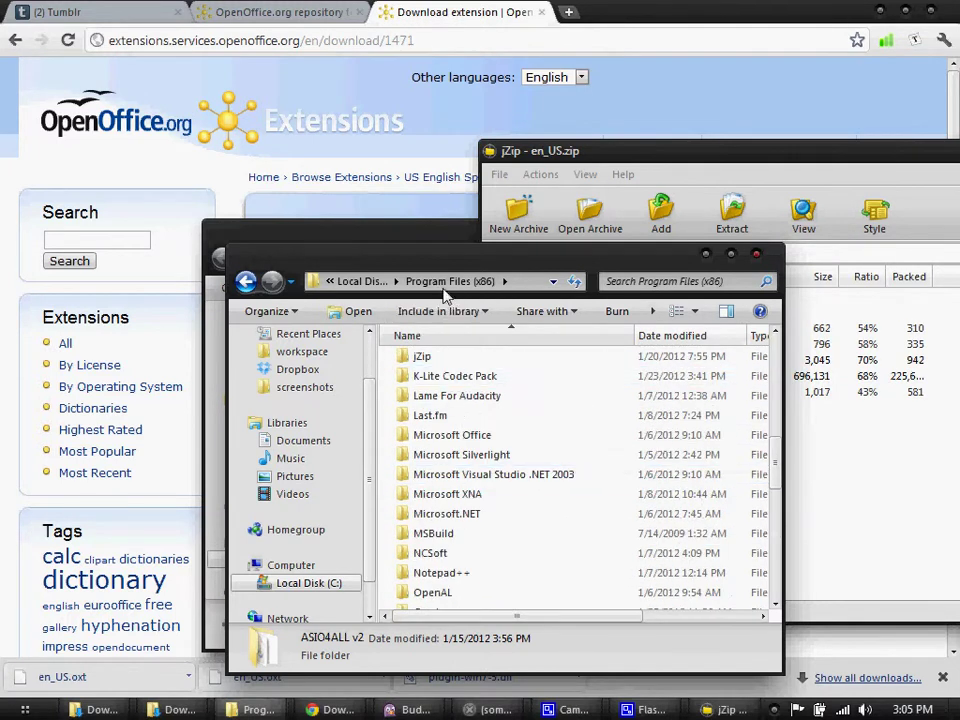
pyautogui.press('p')
pyautogui.press('i')
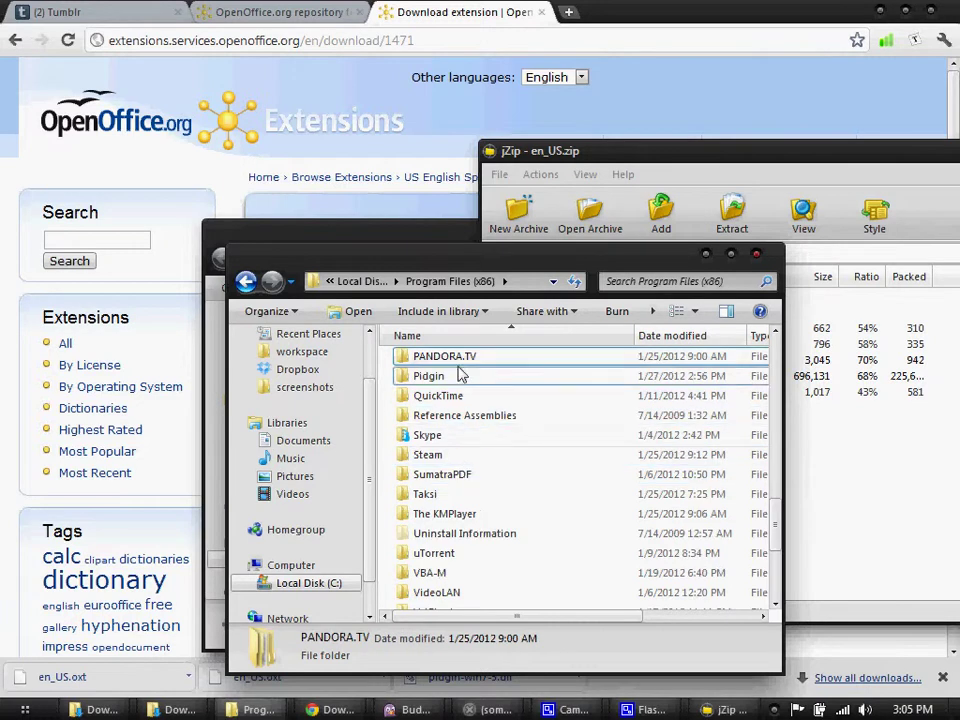
pyautogui.press('Return')
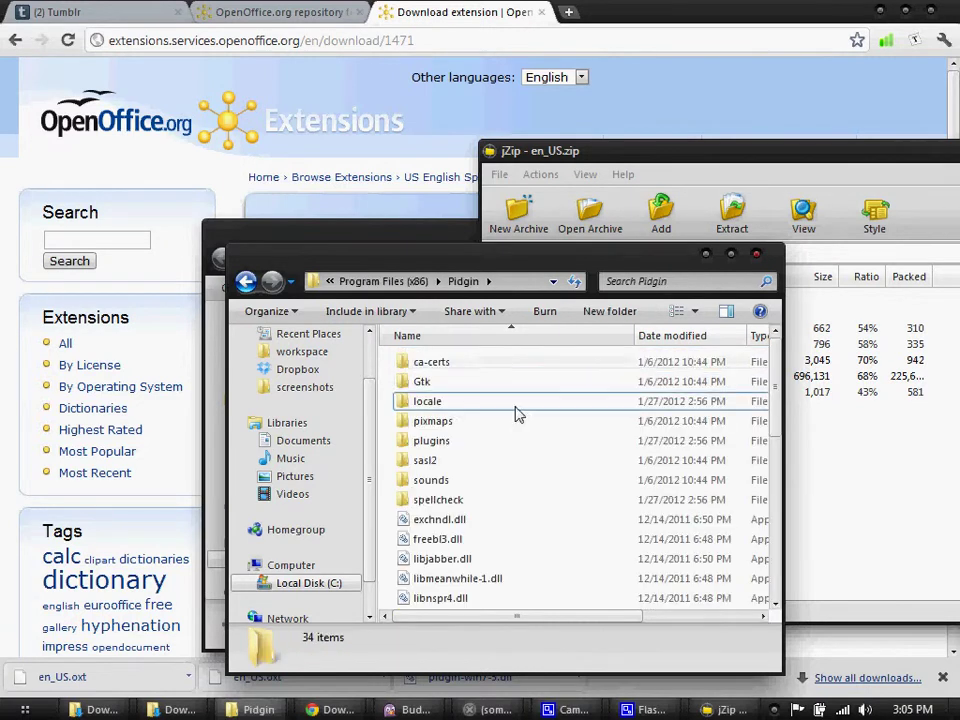
# Step: Open spellcheck\share\enchant\myspell inside Pidgin and centre that window on screen
pyautogui.doubleClick(456, 499)
pyautogui.click(436, 382)
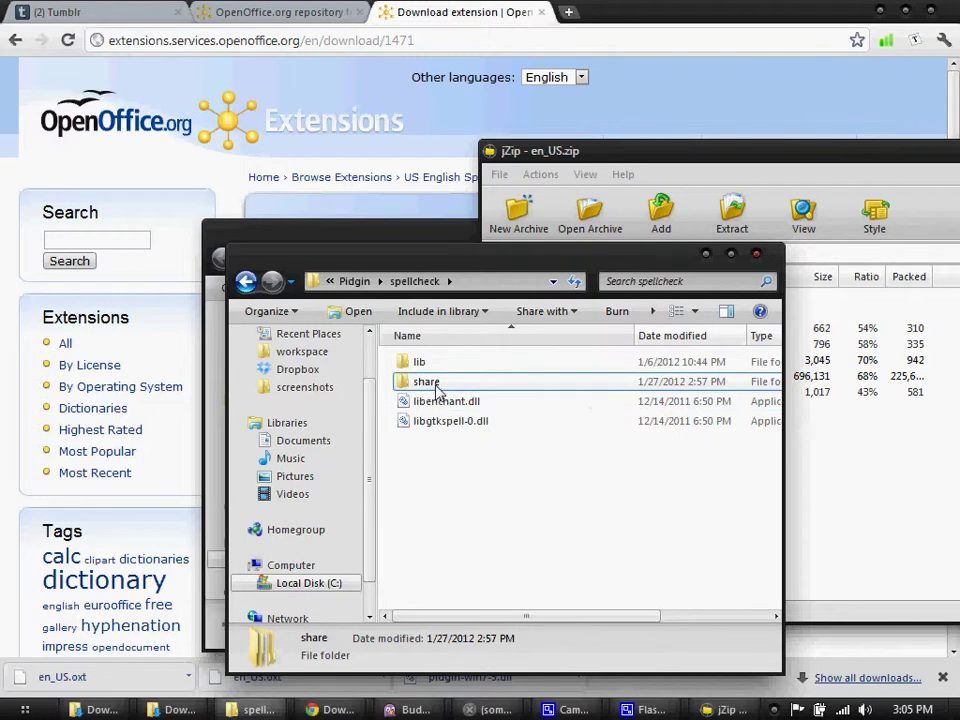
pyautogui.doubleClick(436, 385)
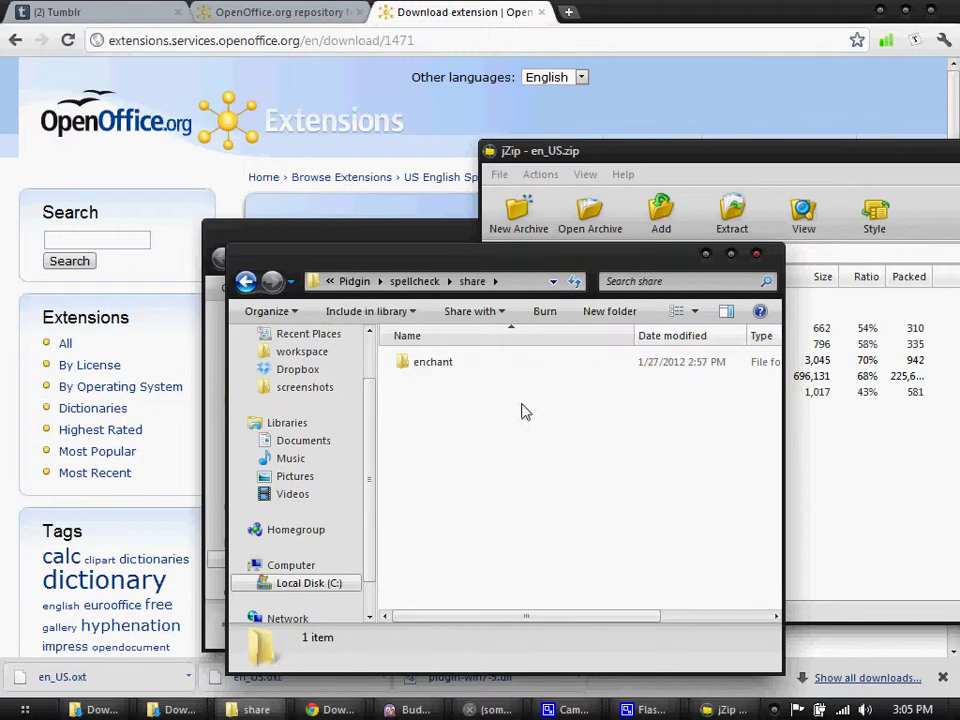
pyautogui.doubleClick(433, 363)
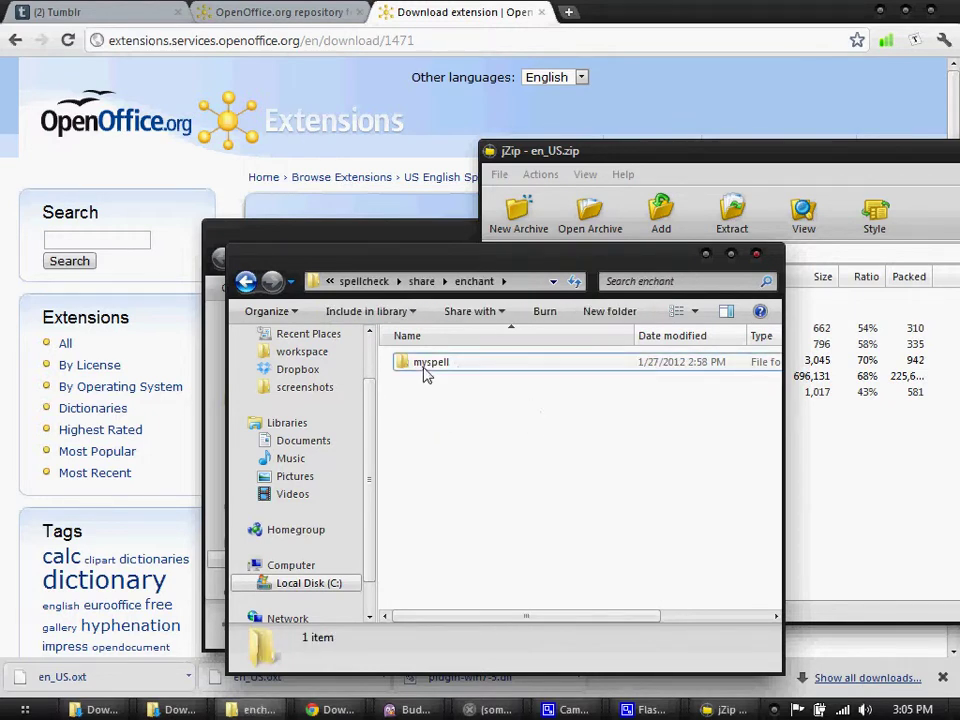
pyautogui.doubleClick(436, 368)
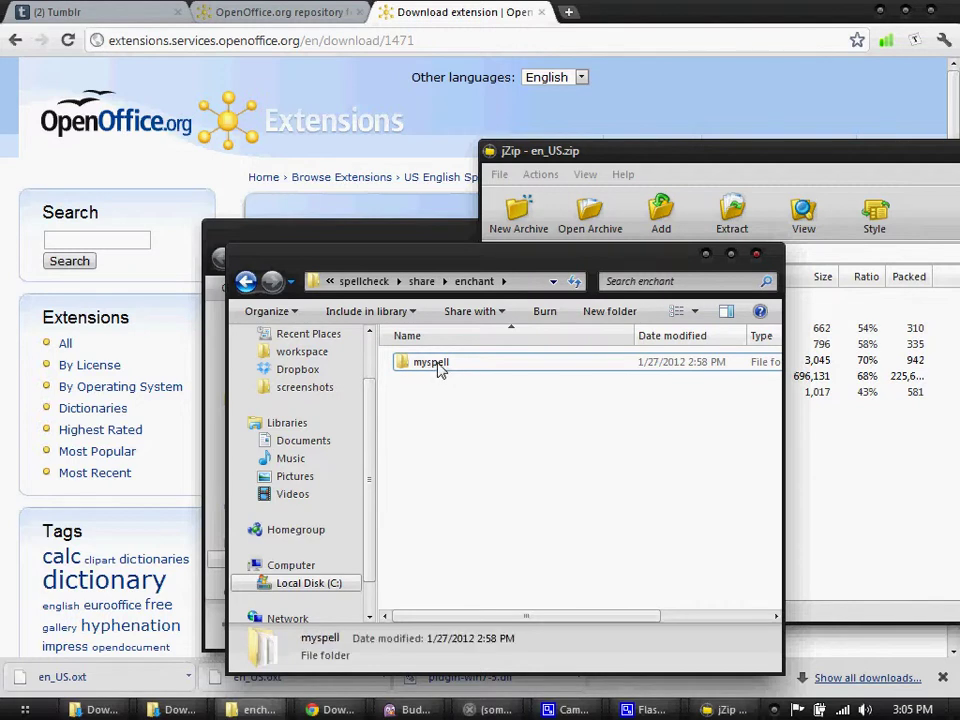
pyautogui.moveTo(556, 266); pyautogui.dragTo(236, 163)
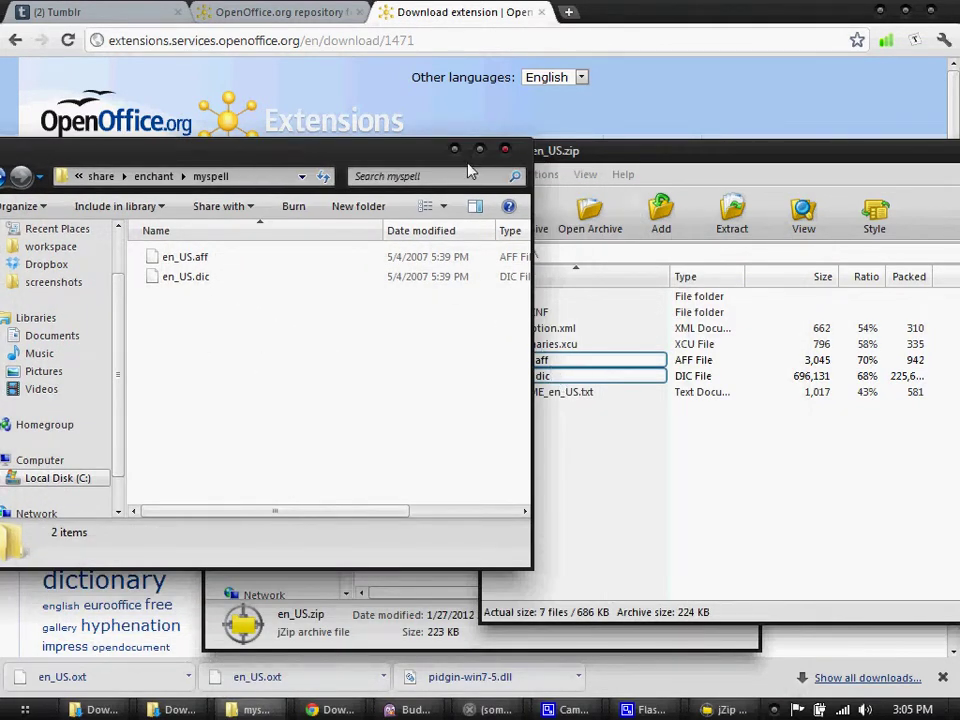
pyautogui.moveTo(227, 157); pyautogui.dragTo(450, 163)
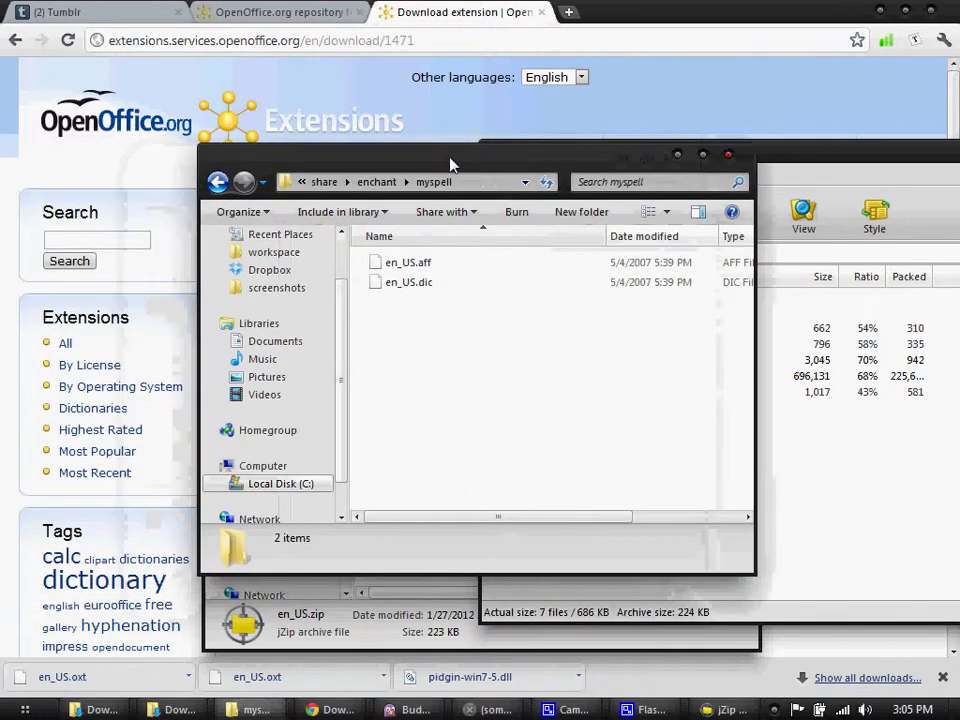
# Step: In the Pidgin chat, replace the misspelled 'rehersul' with the suggested 'rehearsal'
pyautogui.click(493, 710)
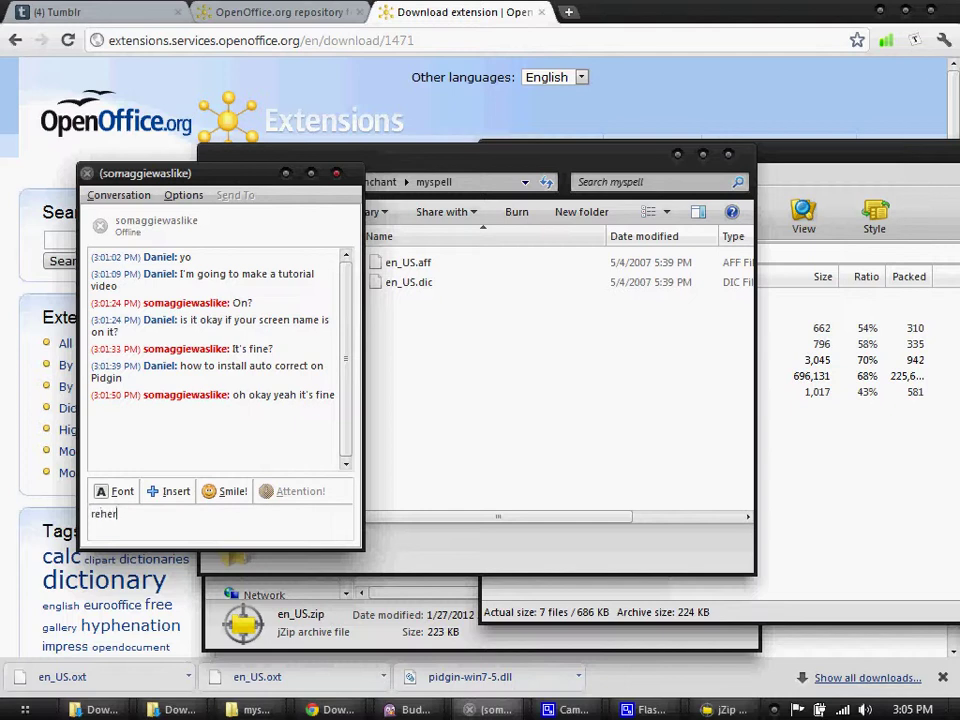
pyautogui.rightClick(100, 514)
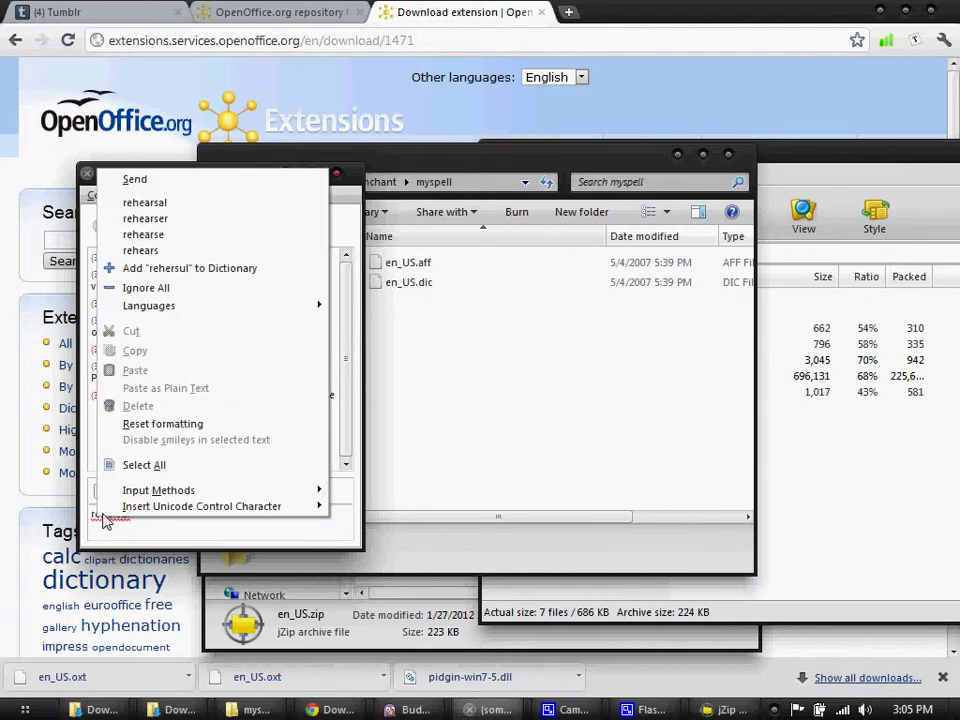
pyautogui.click(145, 203)
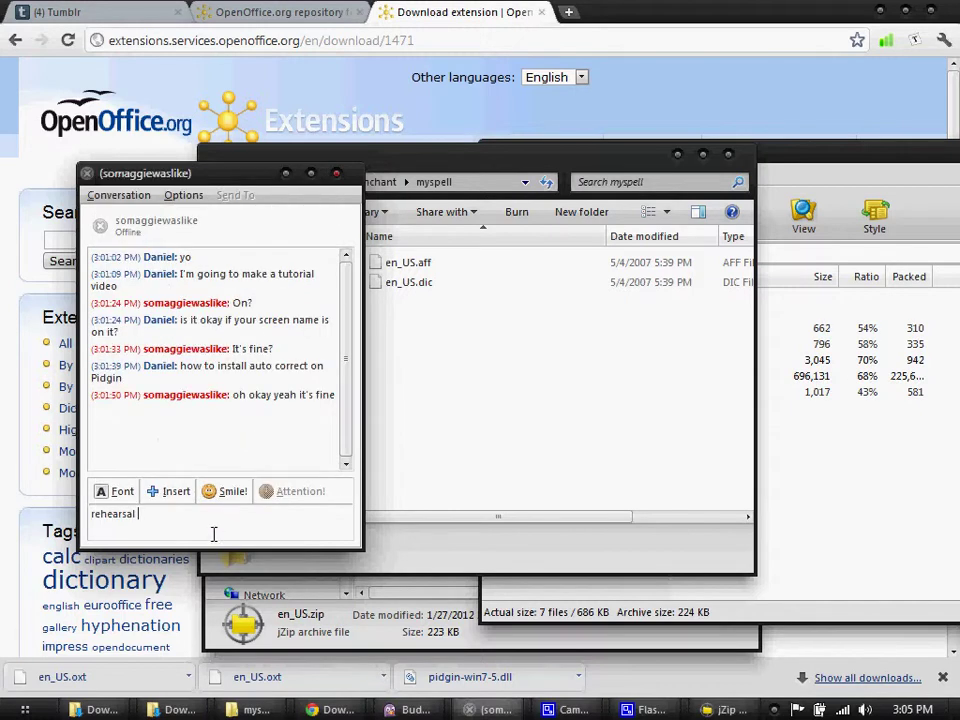
pyautogui.moveTo(163, 520); pyautogui.dragTo(57, 503)
pyautogui.click(161, 513)
# Step: Rearrange the myspell and Downloads windows and cancel an accidental rename of en_US.zip
pyautogui.click(560, 155)
pyautogui.moveTo(560, 155); pyautogui.dragTo(453, 158)
pyautogui.click(496, 633)
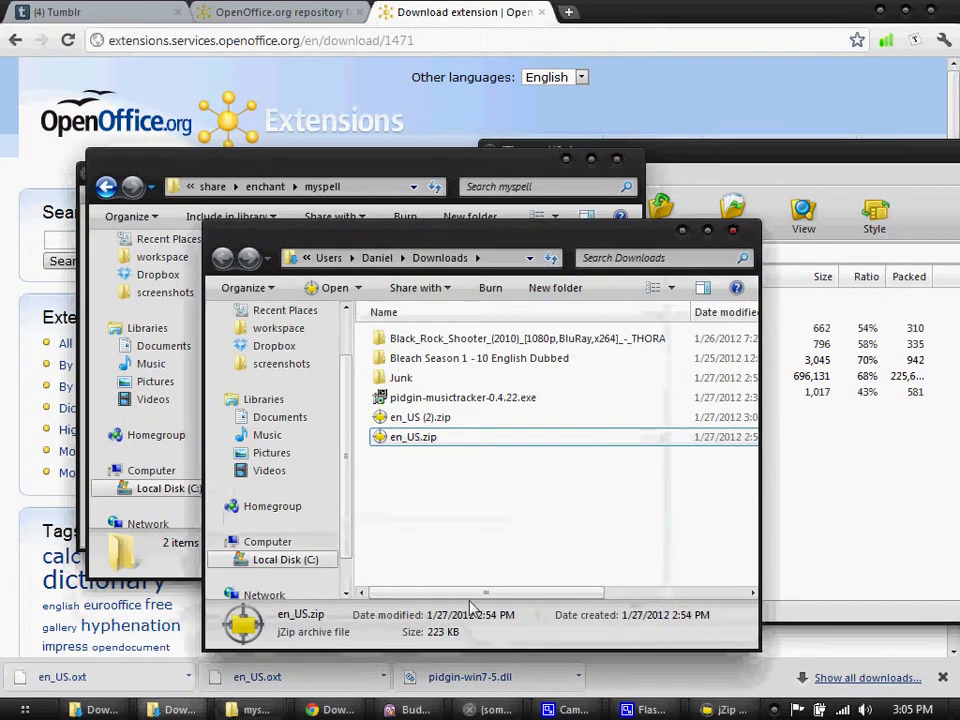
pyautogui.click(434, 442)
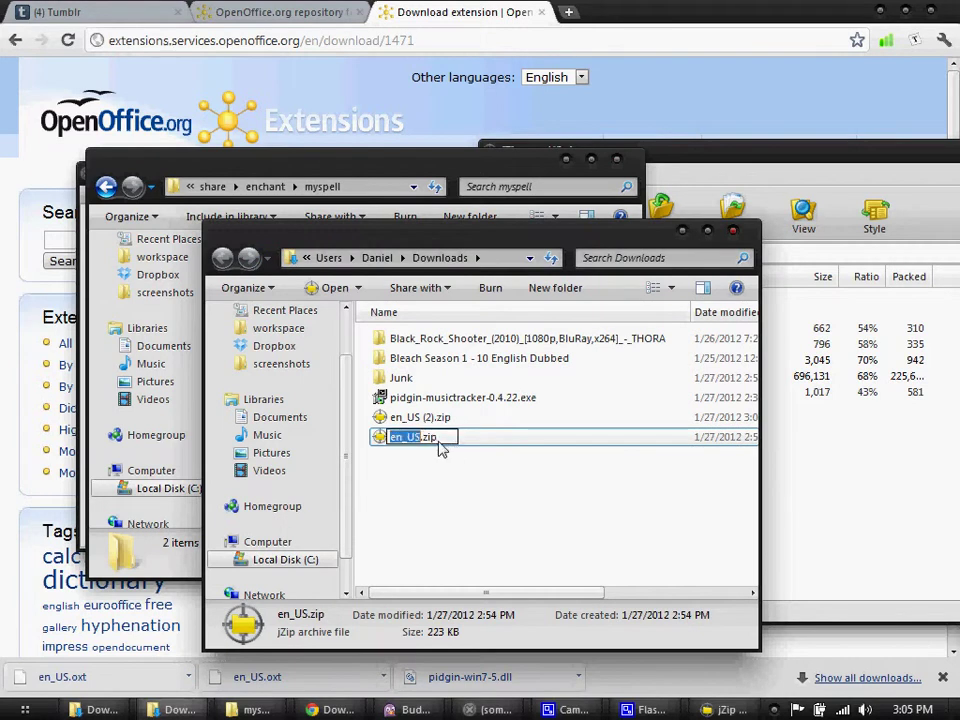
pyautogui.click(420, 571)
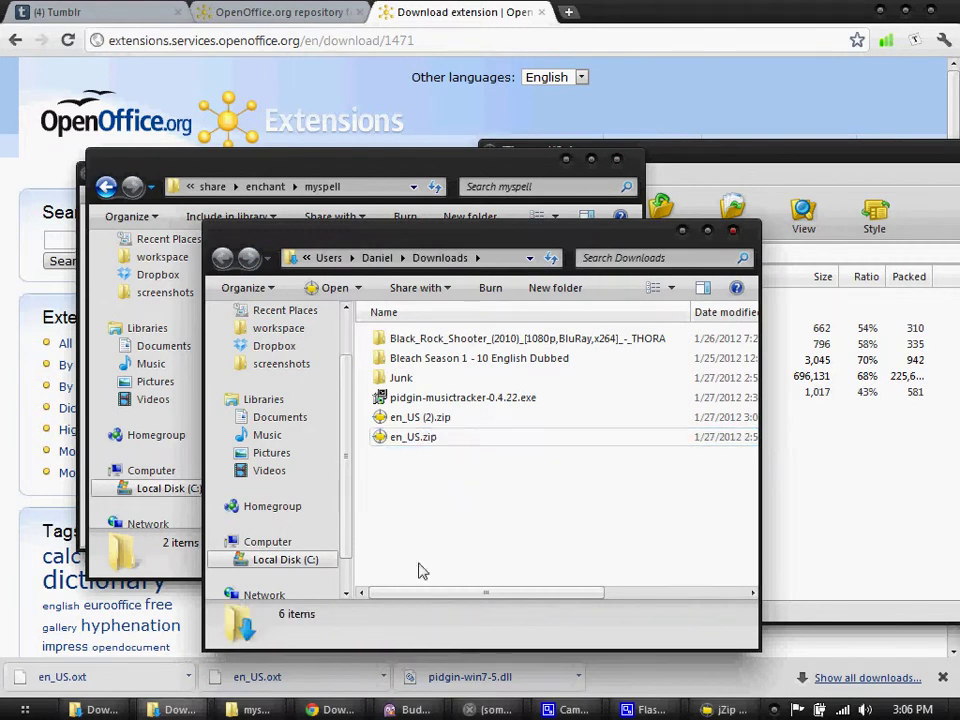
# Step: Open the Computer's system properties and its Advanced system settings dialog
pyautogui.click(25, 709)
pyautogui.rightClick(262, 405)
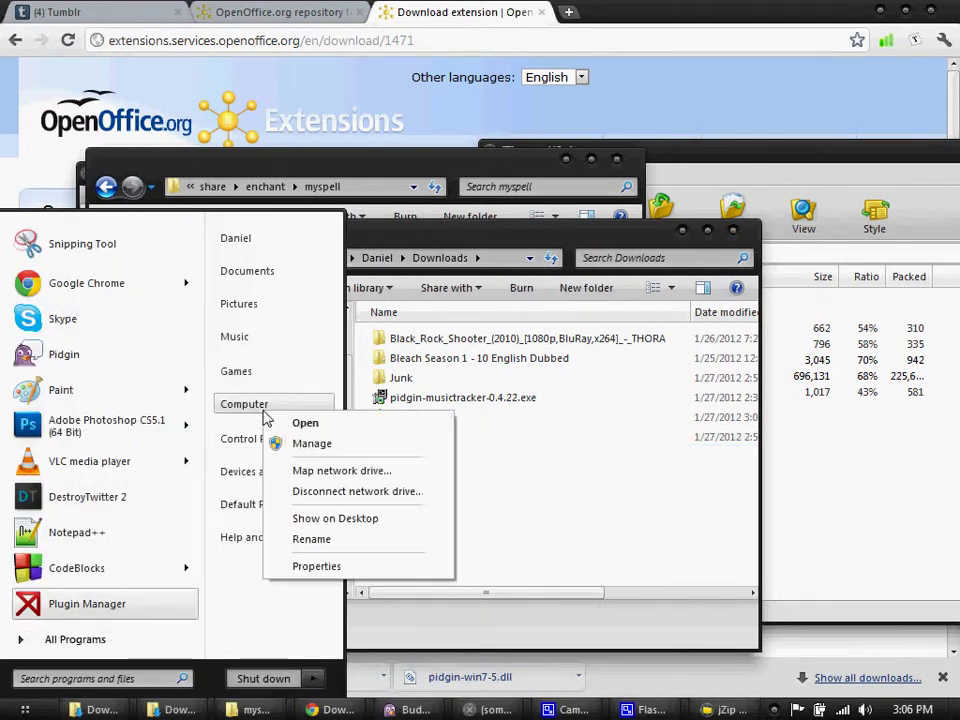
pyautogui.click(317, 566)
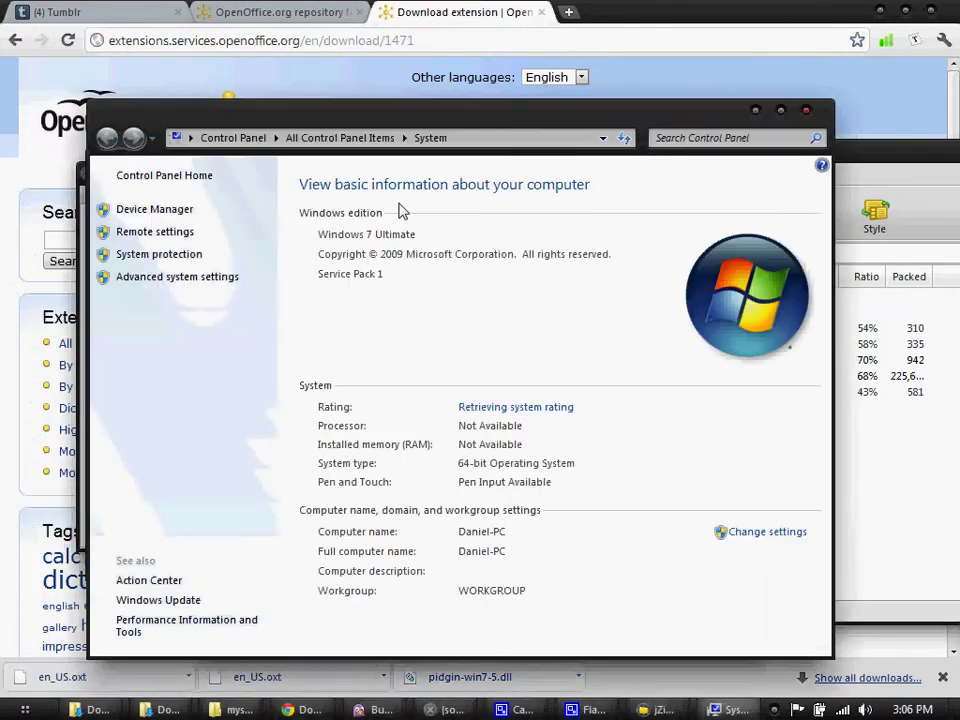
pyautogui.click(186, 279)
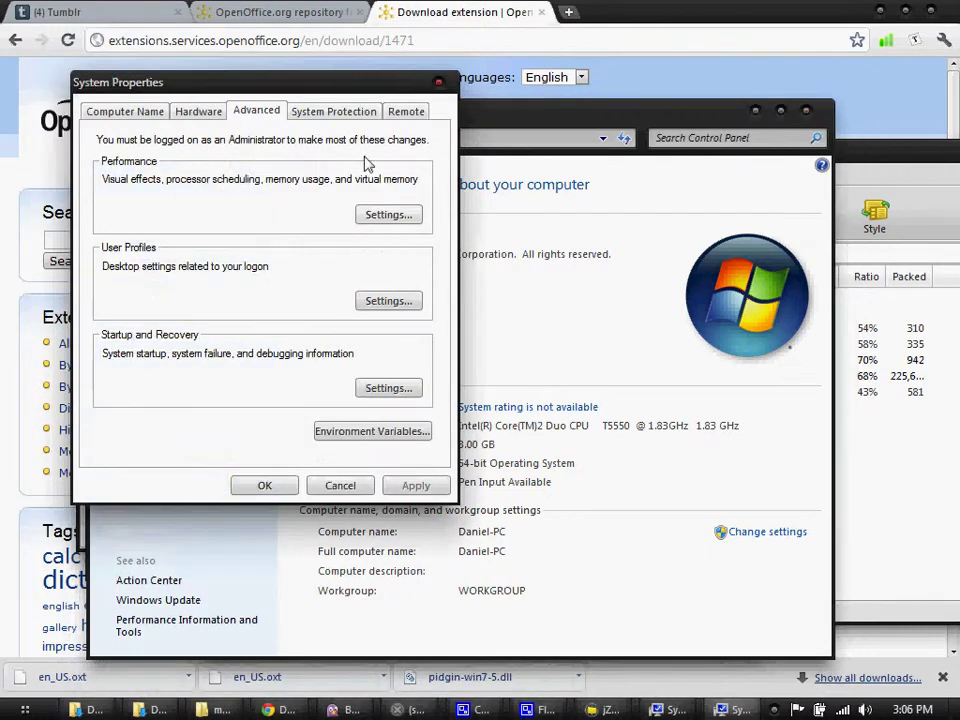
pyautogui.moveTo(323, 86); pyautogui.dragTo(541, 245)
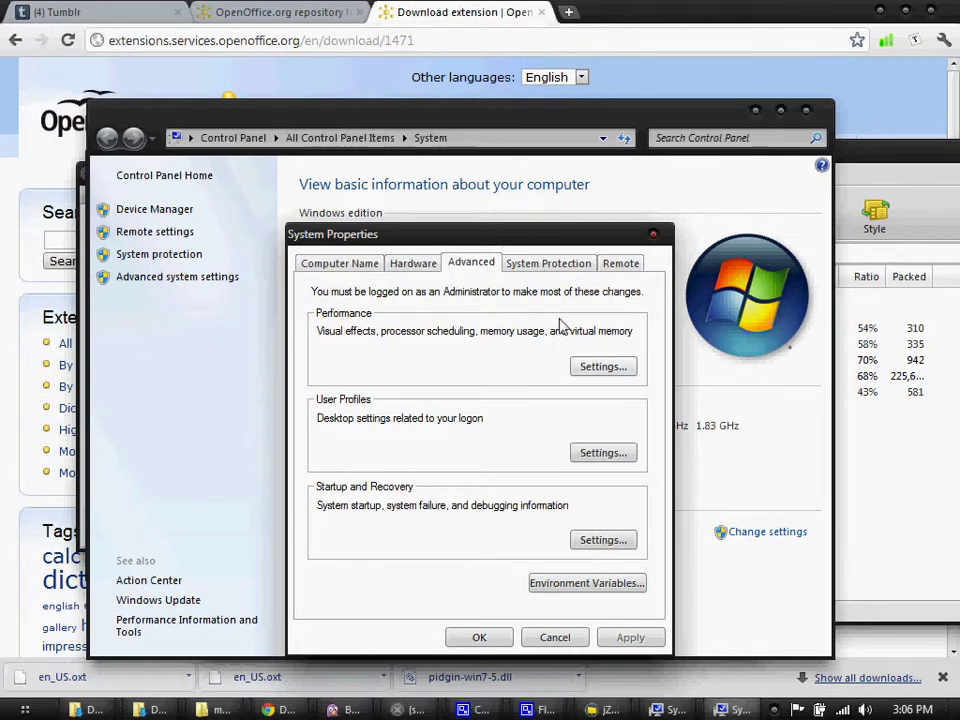
# Step: Enable 'Hide extensions for known file types' in Folder Options and apply it
pyautogui.press('super')
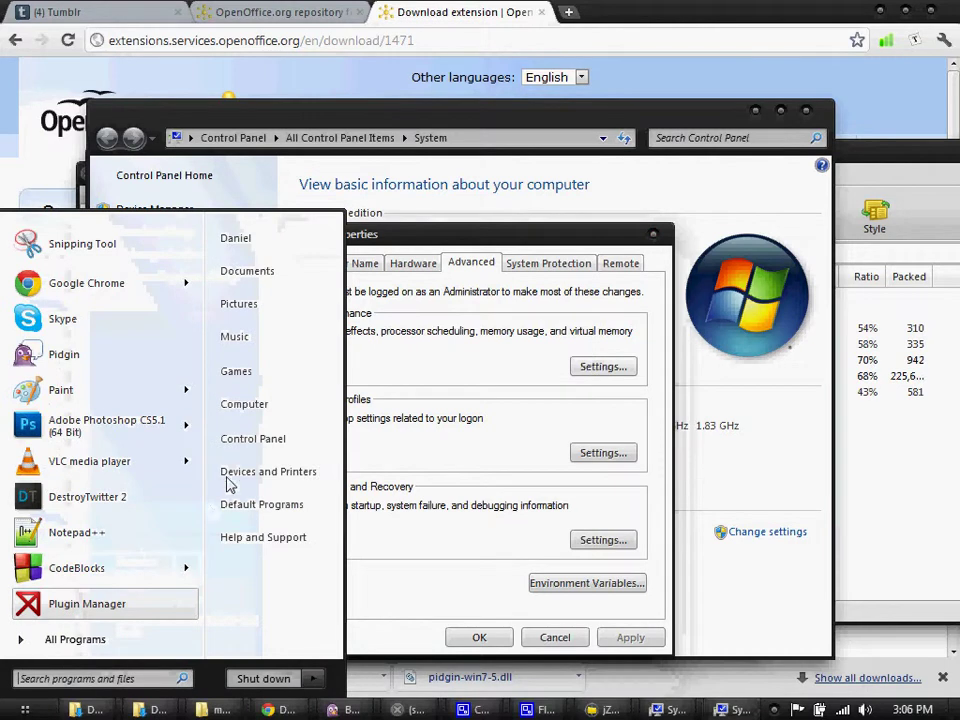
pyautogui.press('Escape')
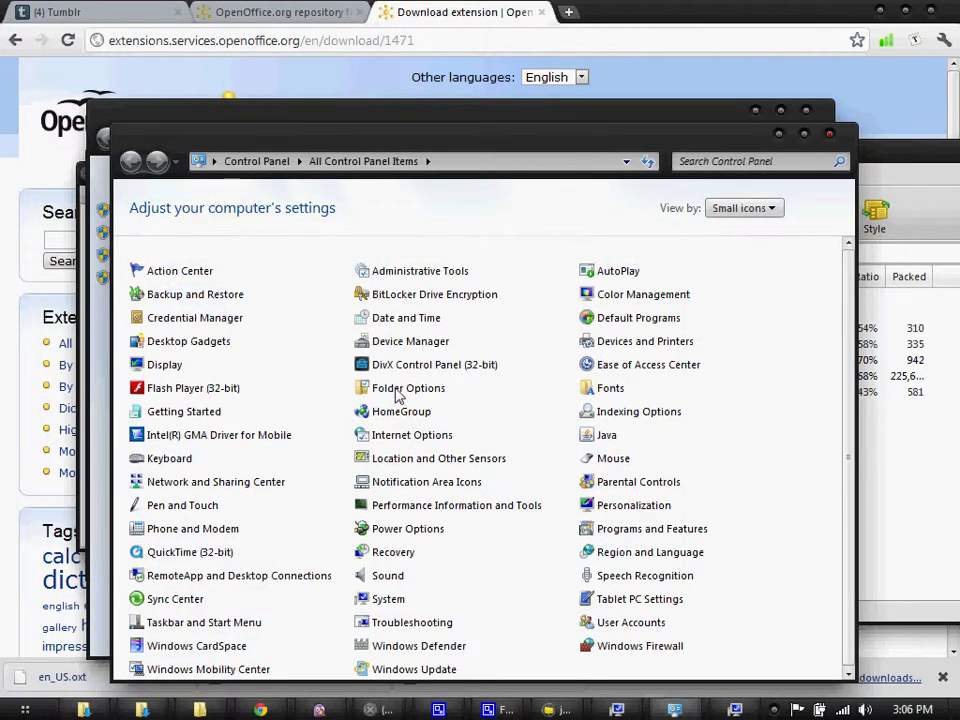
pyautogui.click(400, 389)
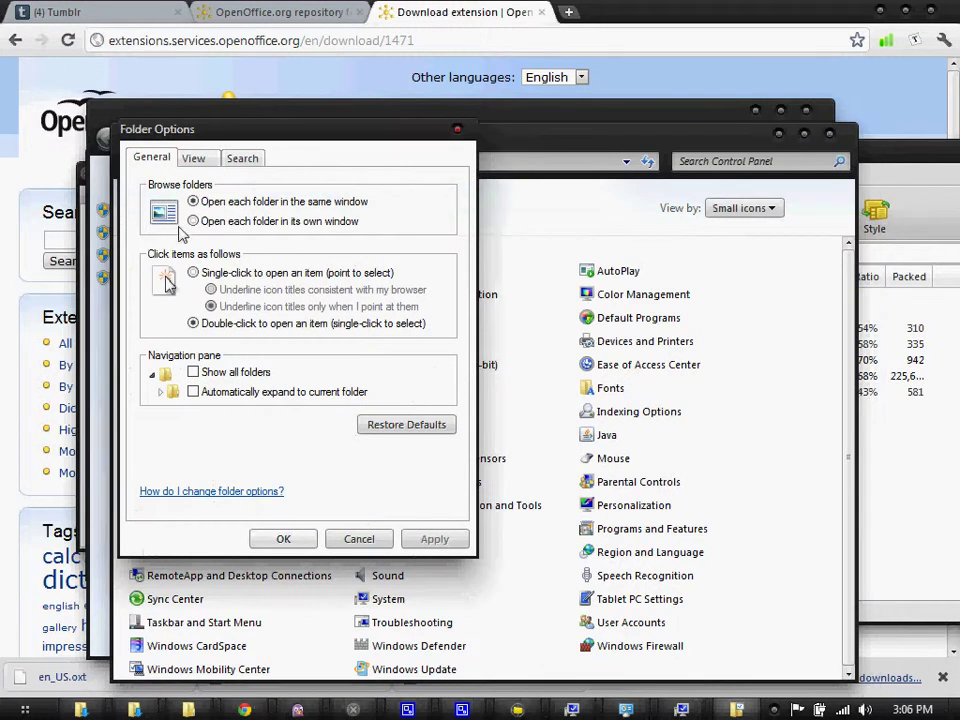
pyautogui.click(195, 160)
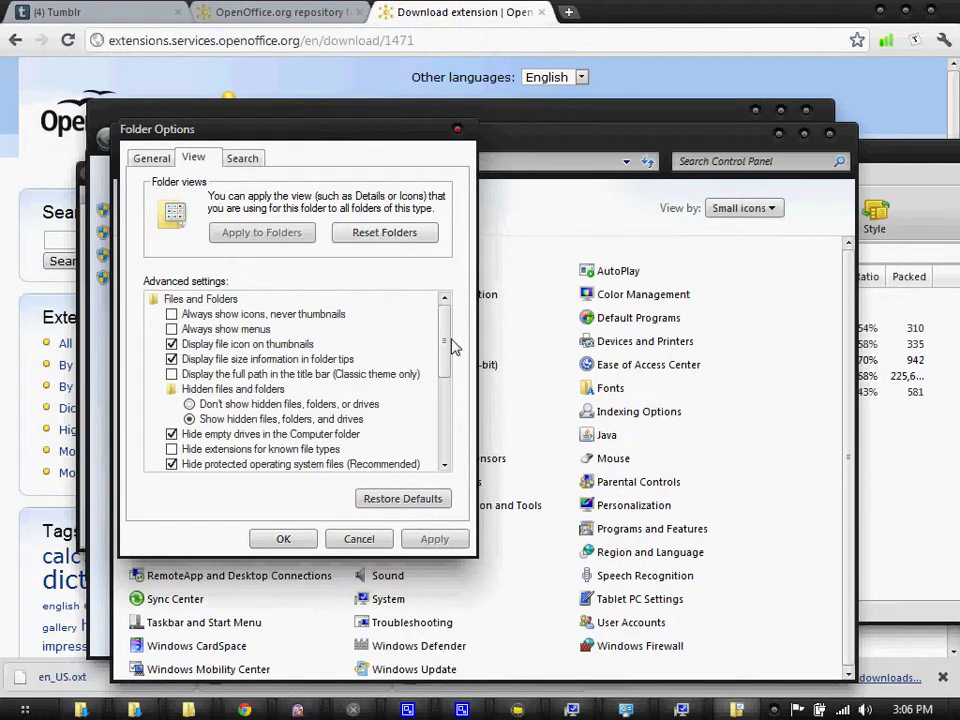
pyautogui.moveTo(446, 349); pyautogui.dragTo(435, 377)
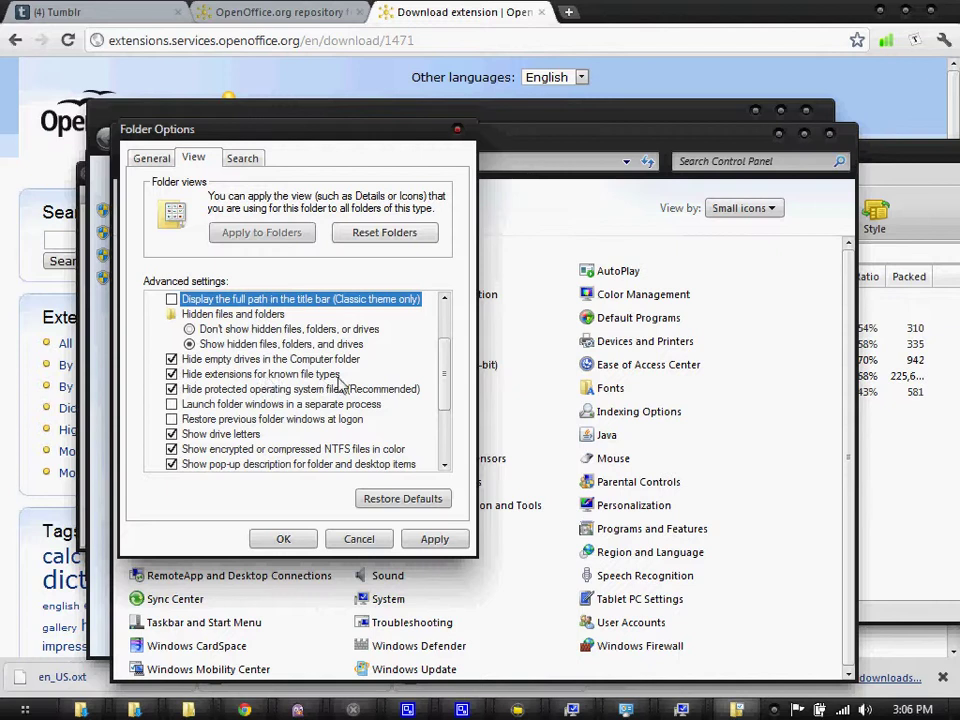
pyautogui.click(428, 541)
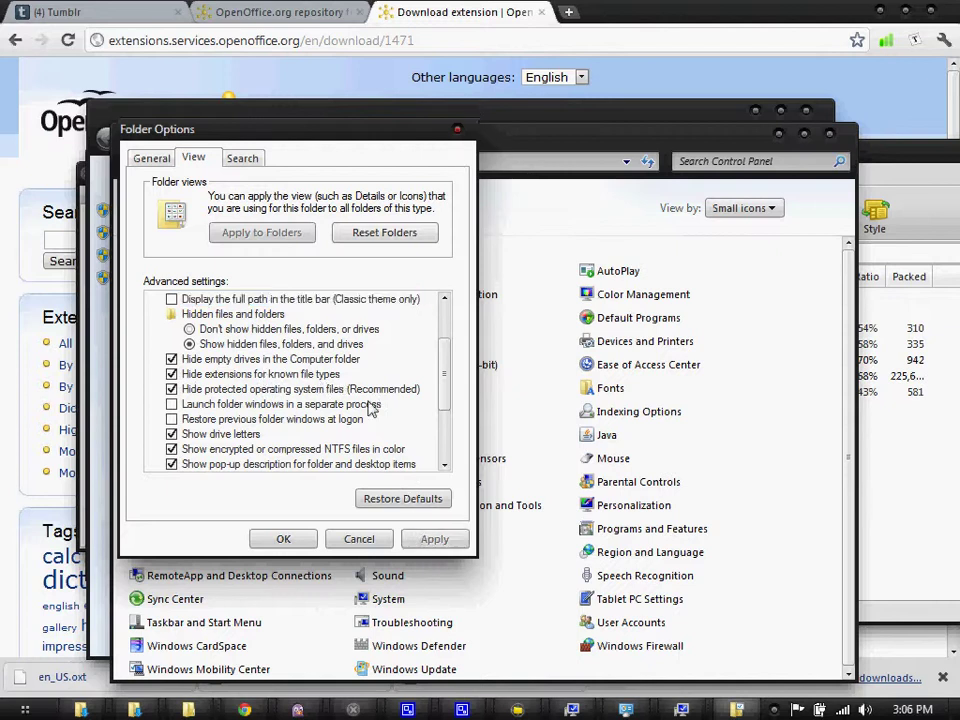
pyautogui.click(283, 539)
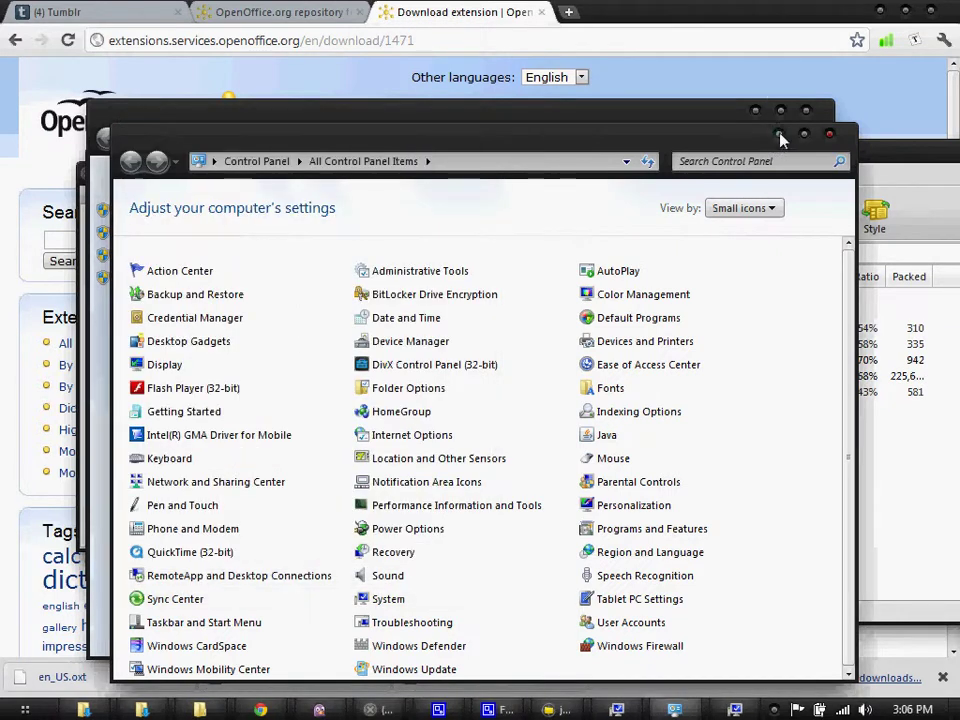
# Step: Close the Control Panel items list and the System Properties dialog
pyautogui.click(830, 135)
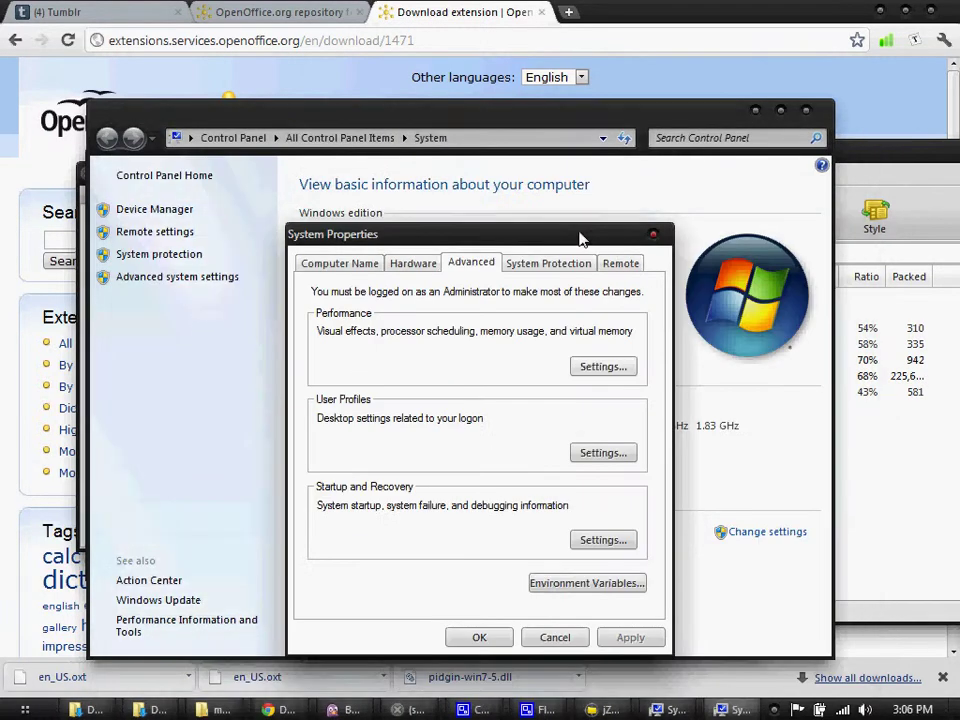
pyautogui.moveTo(580, 238); pyautogui.dragTo(511, 127)
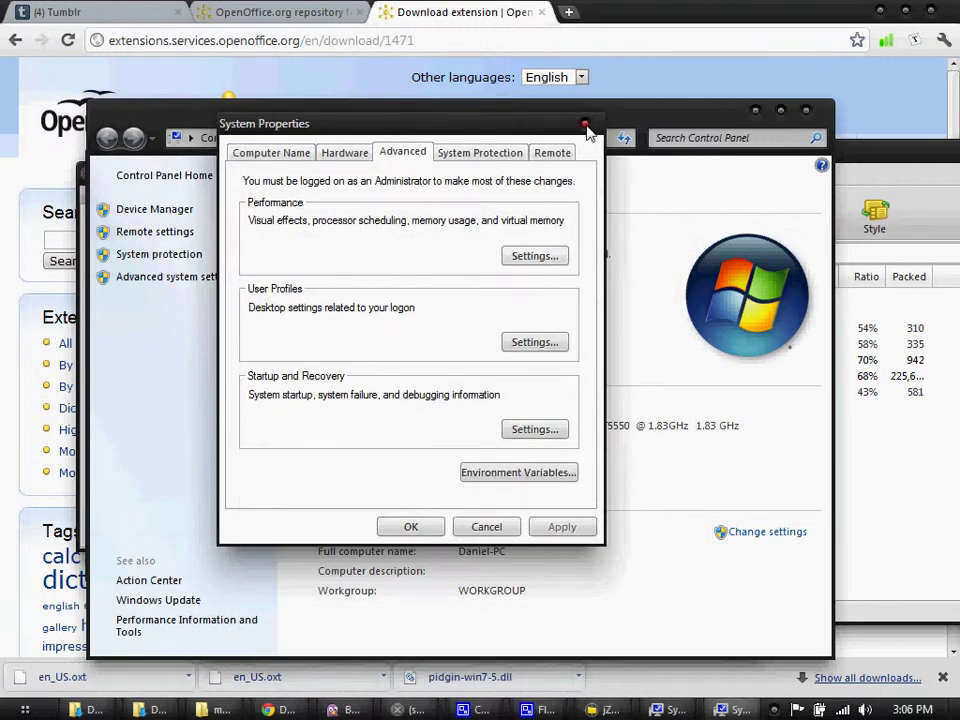
pyautogui.click(586, 126)
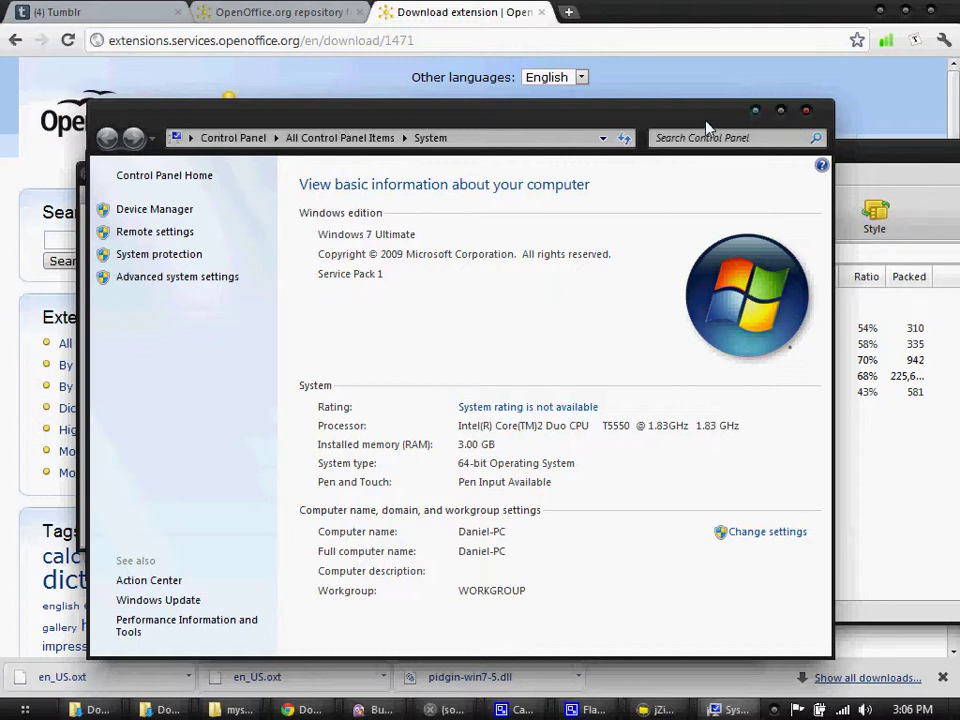
# Step: Close the System information window and shift the Downloads folder window slightly left
pyautogui.moveTo(700, 116); pyautogui.dragTo(685, 107)
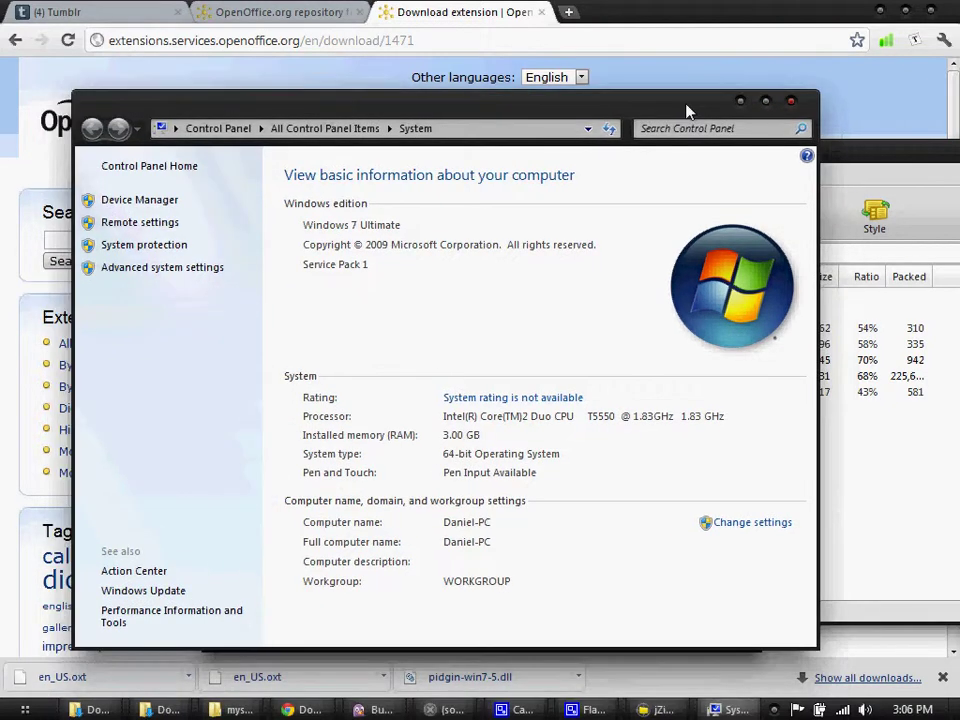
pyautogui.click(790, 103)
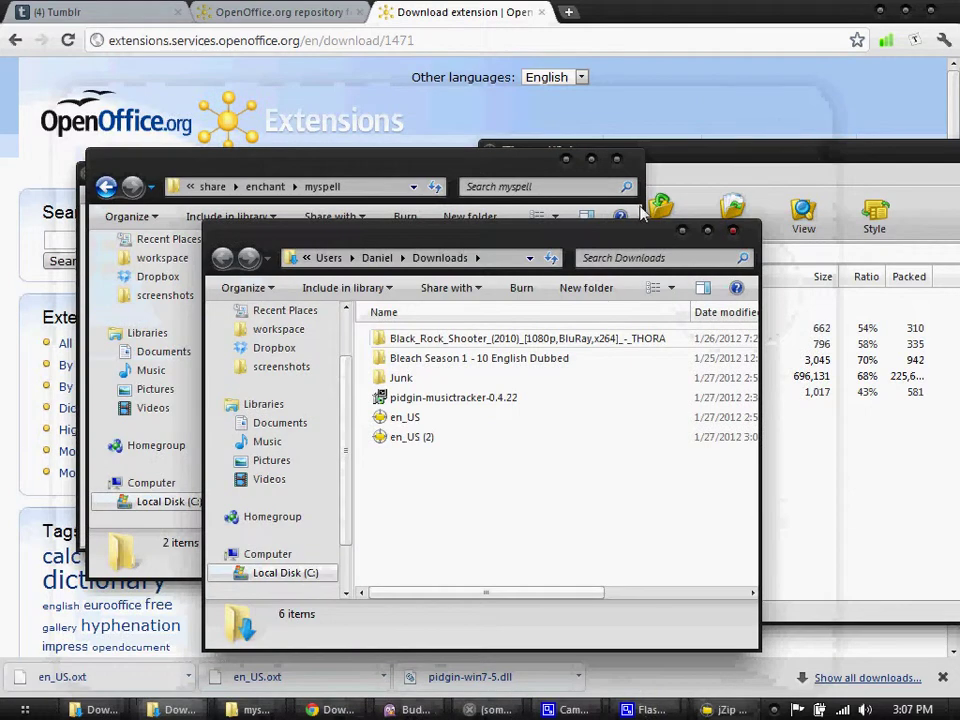
pyautogui.moveTo(612, 237); pyautogui.dragTo(586, 234)
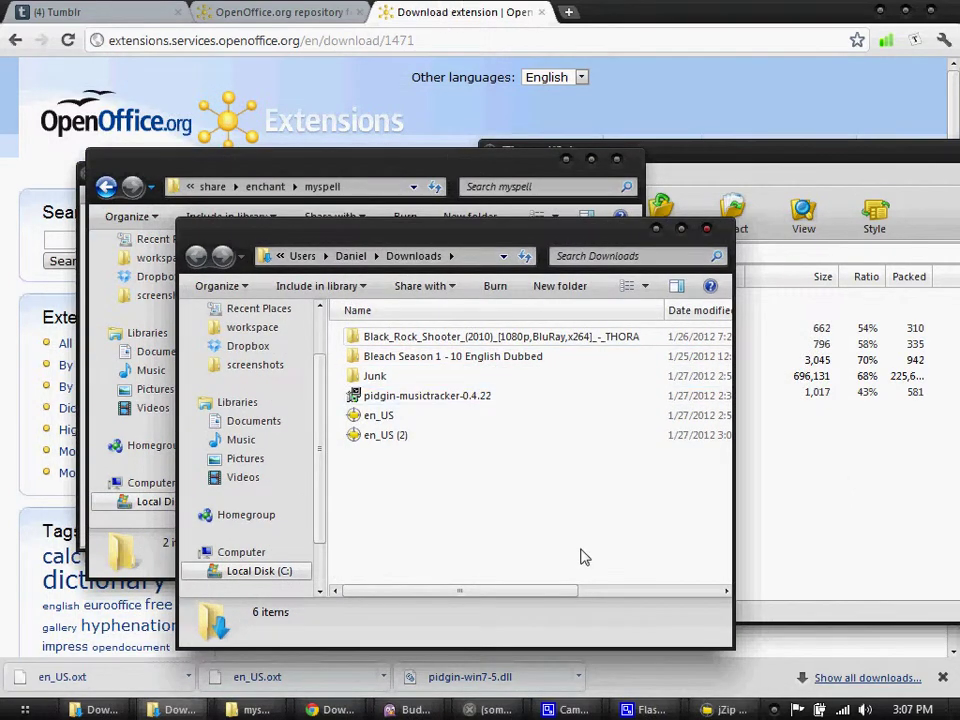